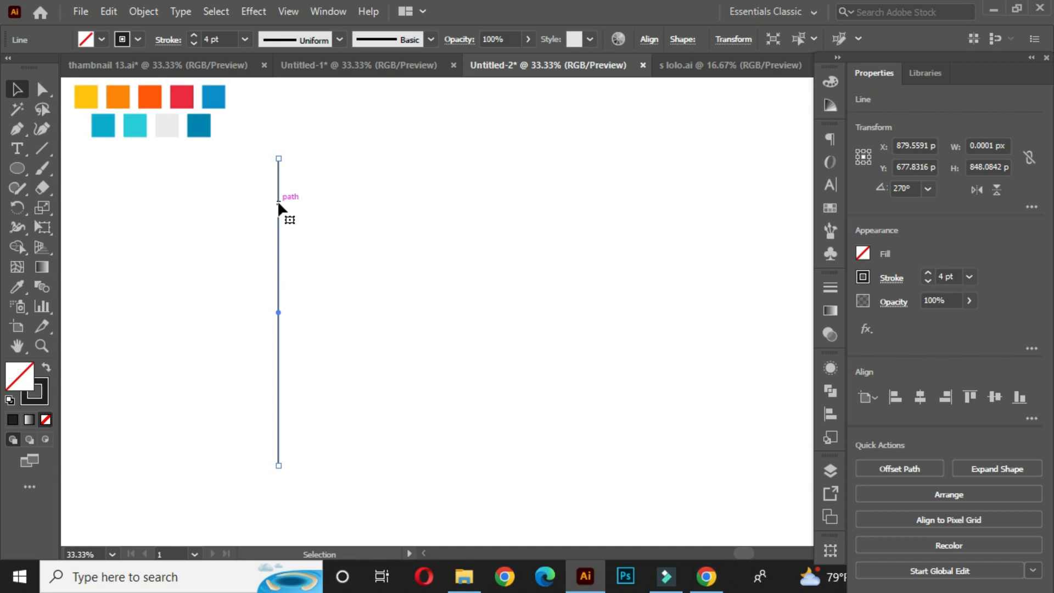
- Duplicate the vertical line a short distance to the right to form a pair of parallel lines
left_click_drag(278, 205, 296, 213)
left_click(347, 188)
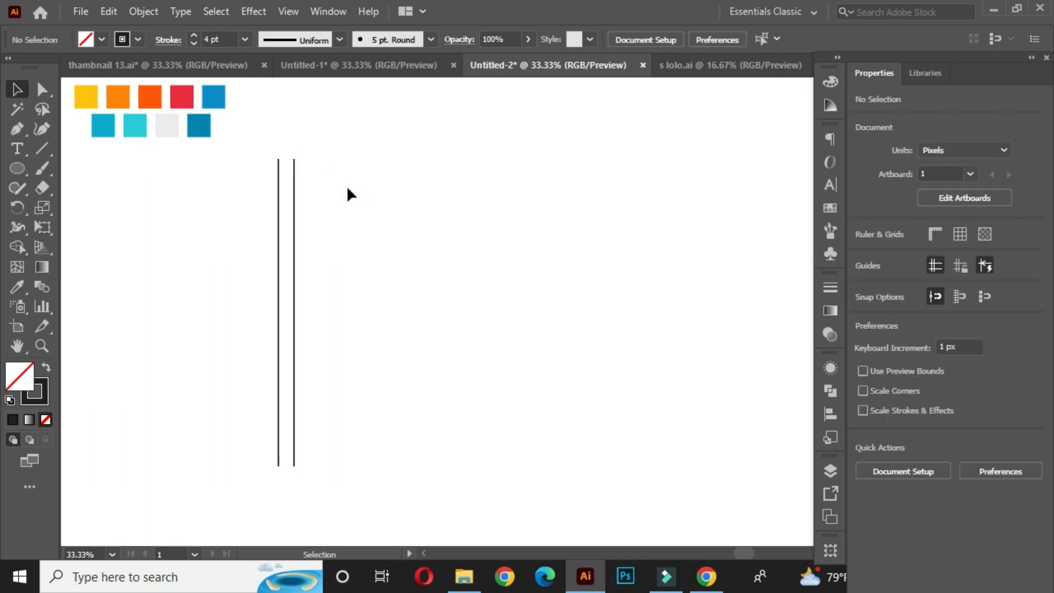
- Duplicate the pair of vertical lines about 480 px to the right
left_click_drag(257, 156, 470, 243)
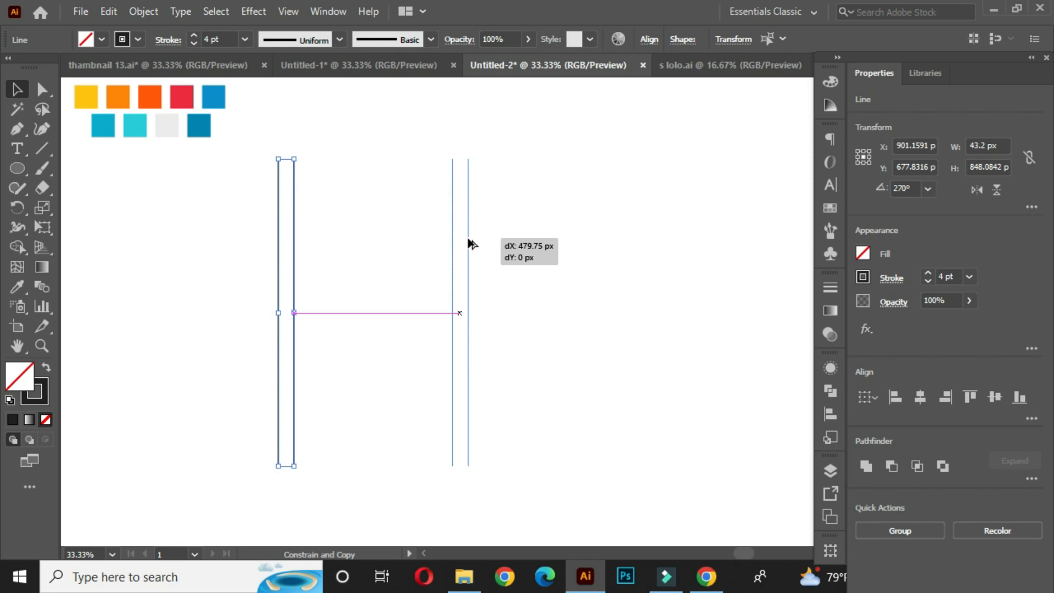
left_click_drag(469, 242, 470, 242)
left_click(531, 219)
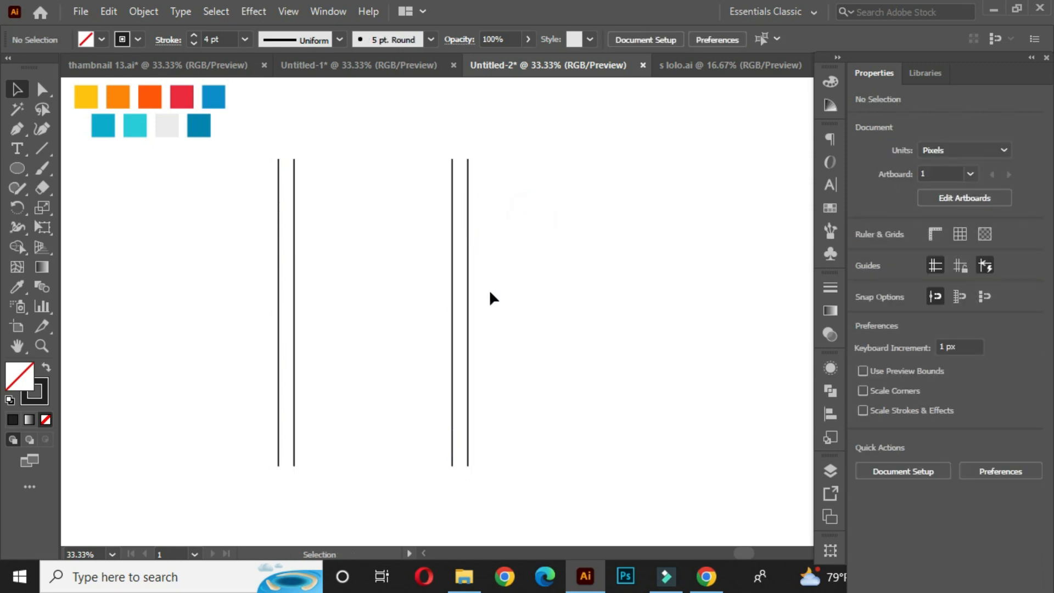
- Shift all four vertical lines slightly to the right on the artboard
left_click_drag(373, 255, 518, 268)
left_click(631, 242)
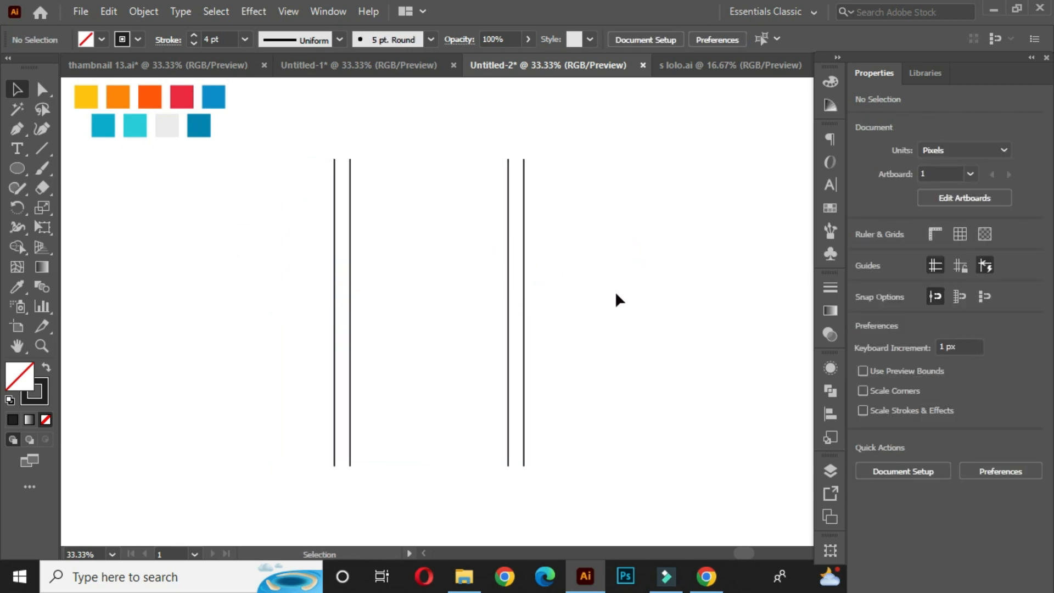
- Draw a long horizontal line across both pairs of vertical lines near their top with the Line Segment tool
left_click(38, 148)
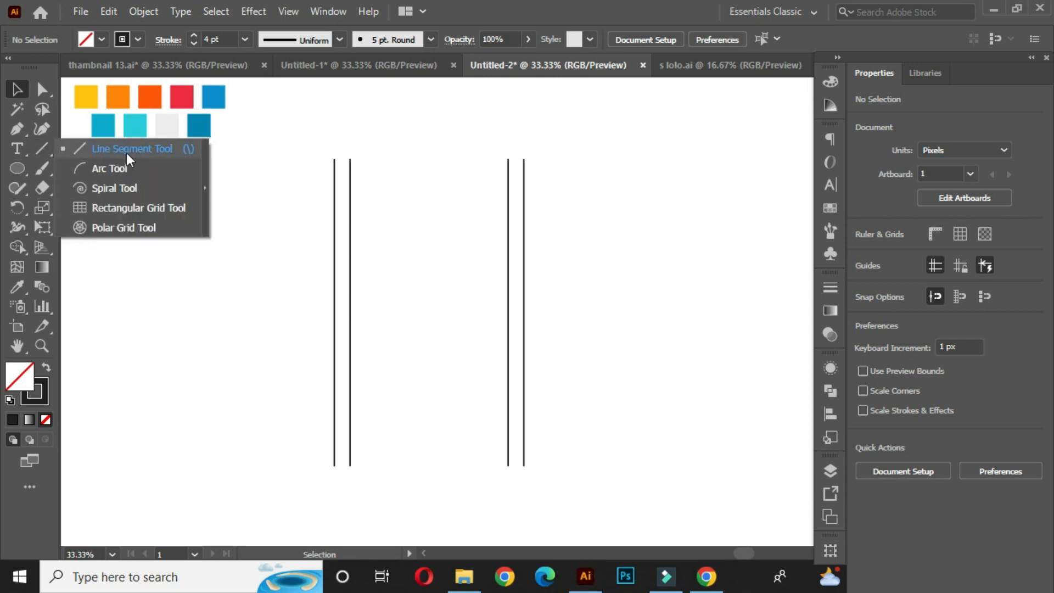
left_click(127, 150)
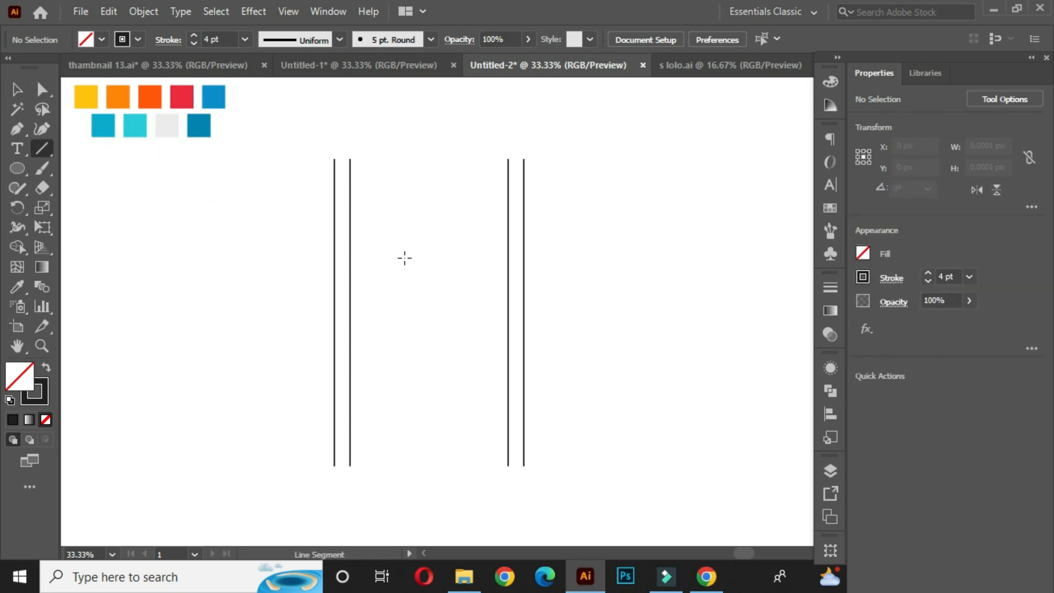
left_click_drag(426, 217, 668, 224)
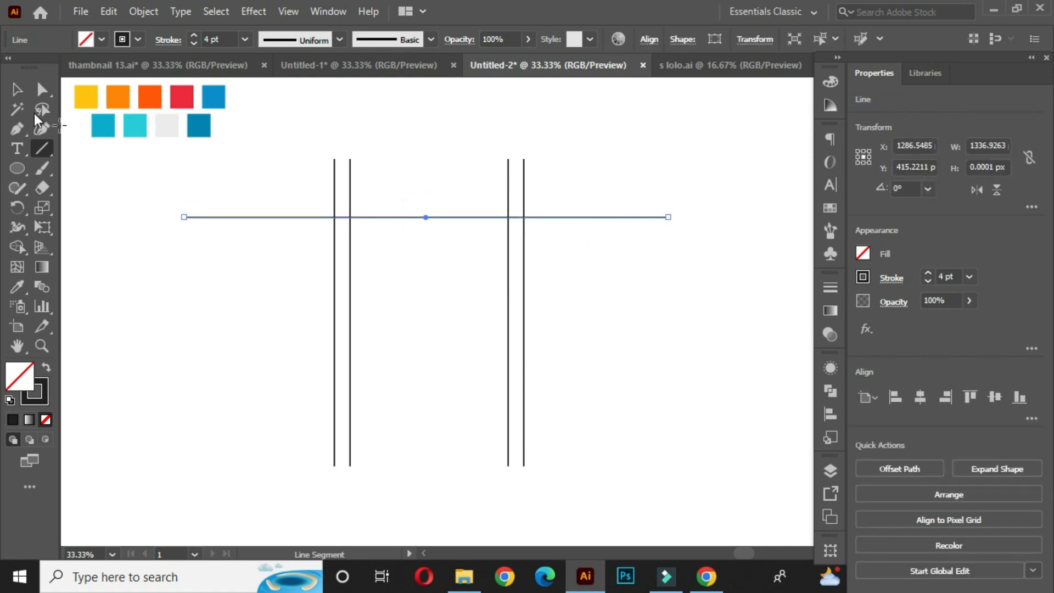
left_click(17, 88)
left_click(436, 189)
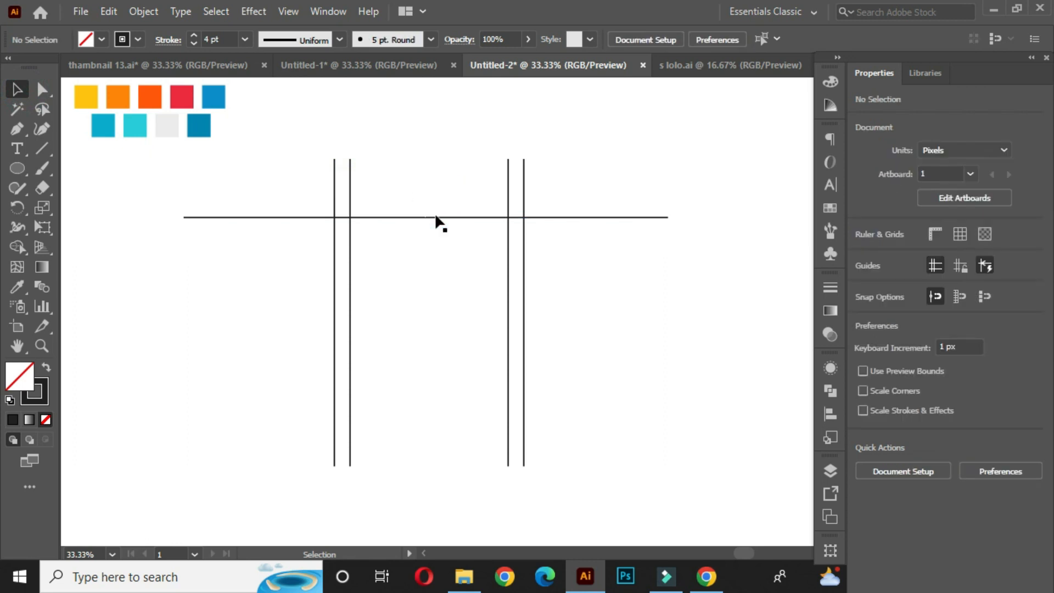
- Duplicate the horizontal line downward to cross the lower part of the vertical lines
left_click_drag(410, 192, 474, 362)
left_click(582, 271)
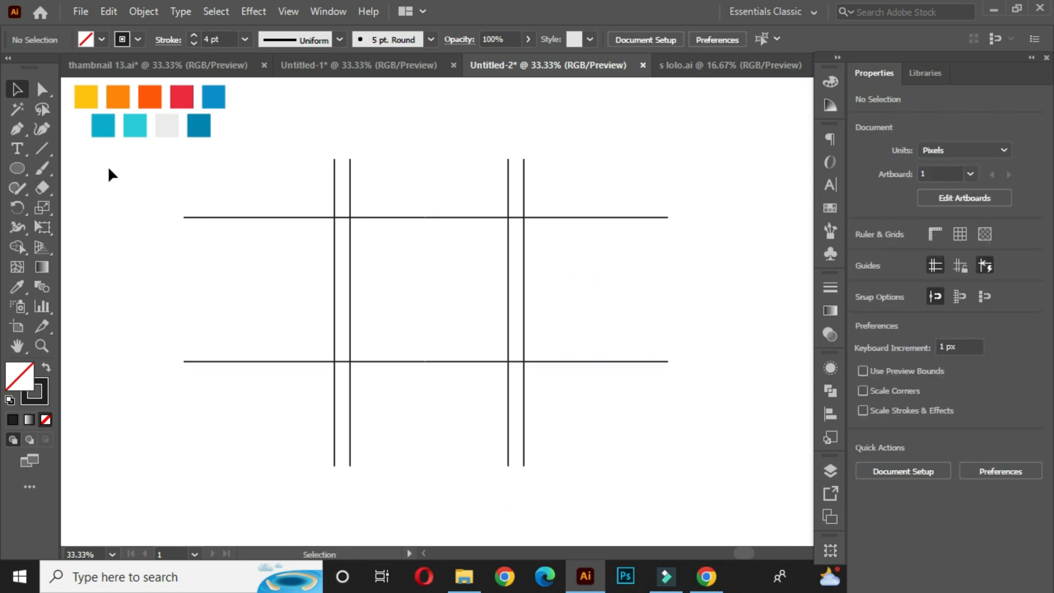
- Draw a diagonal line from the upper right intersection down past the lower left intersection
left_click_drag(51, 150, 136, 147)
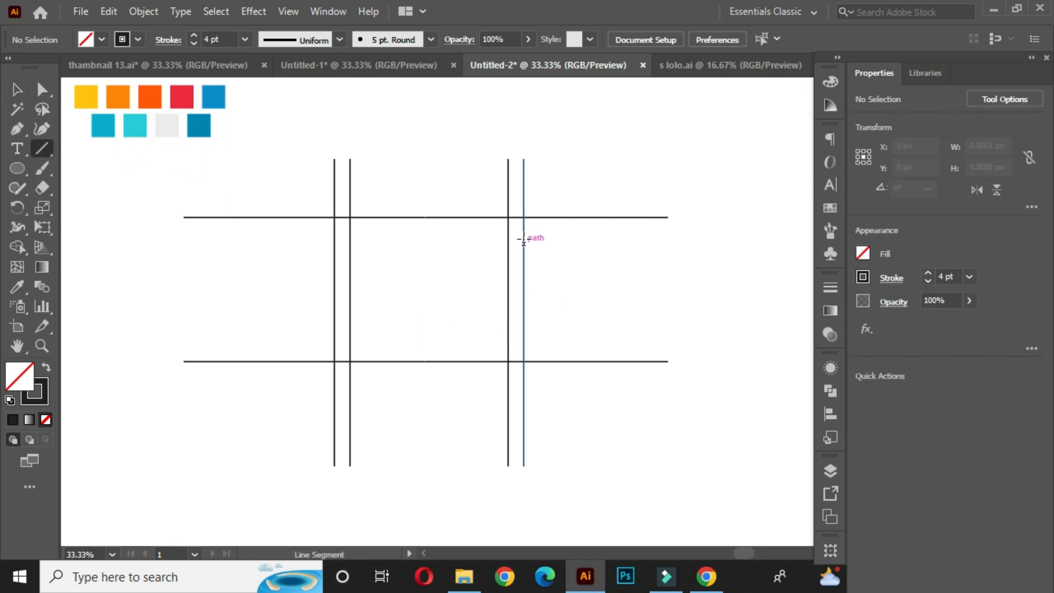
scroll(524, 236, "up", 1)
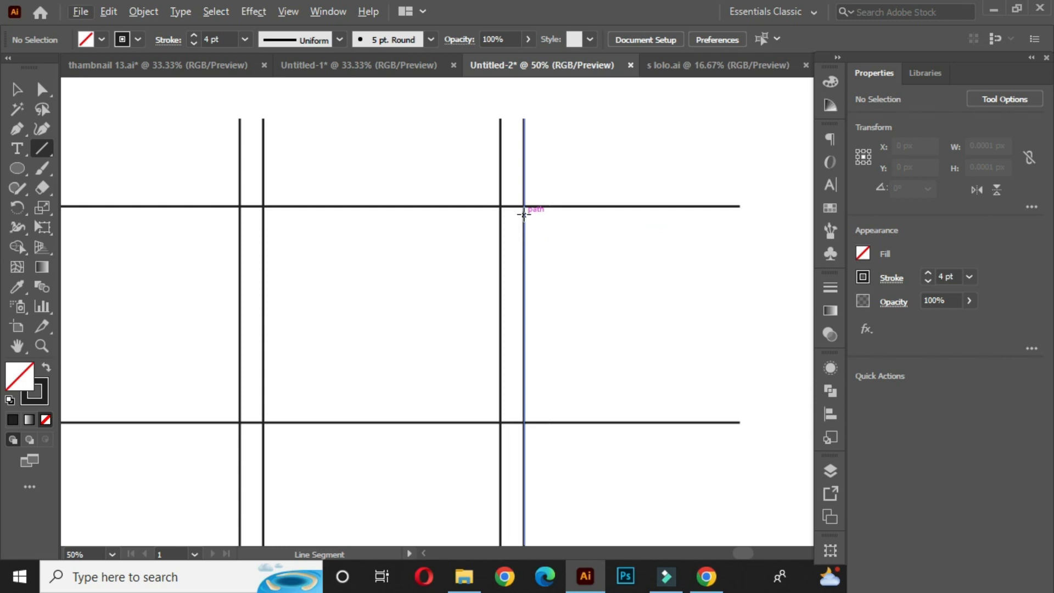
left_click_drag(523, 206, 200, 452)
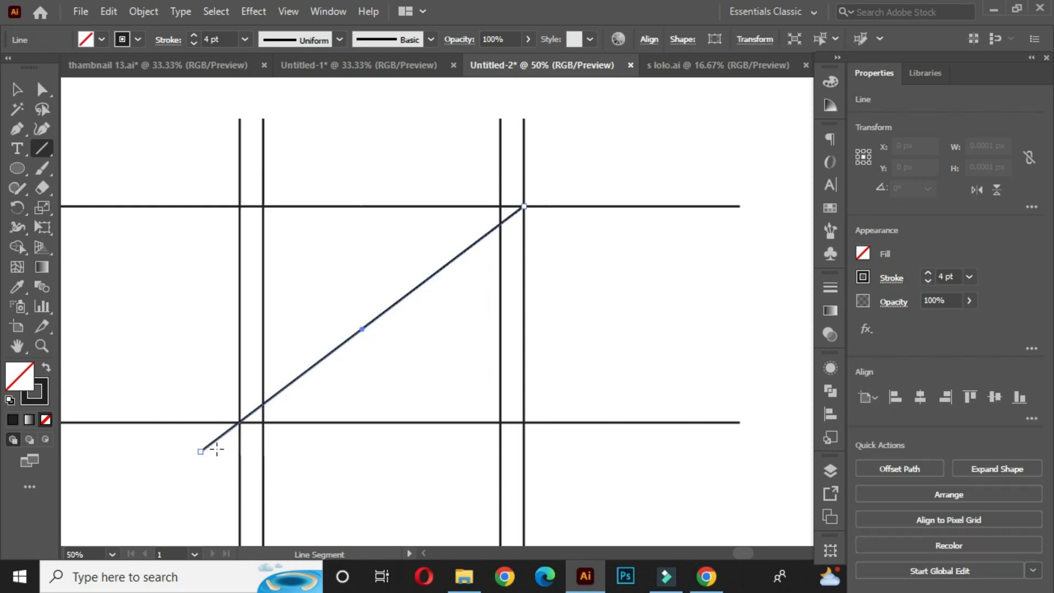
left_click(16, 89)
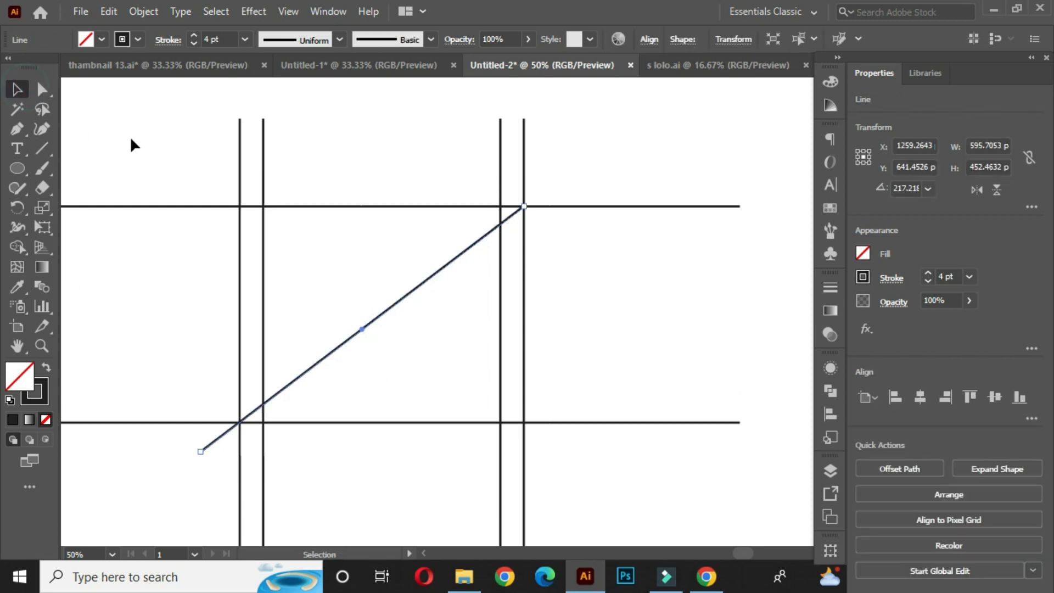
left_click(134, 135)
- Draw a circle about 239 px wide in the upper left cell, touching the top line and the diagonal
scroll(494, 277, "down", 1)
key("space")
left_click_drag(433, 329, 437, 300)
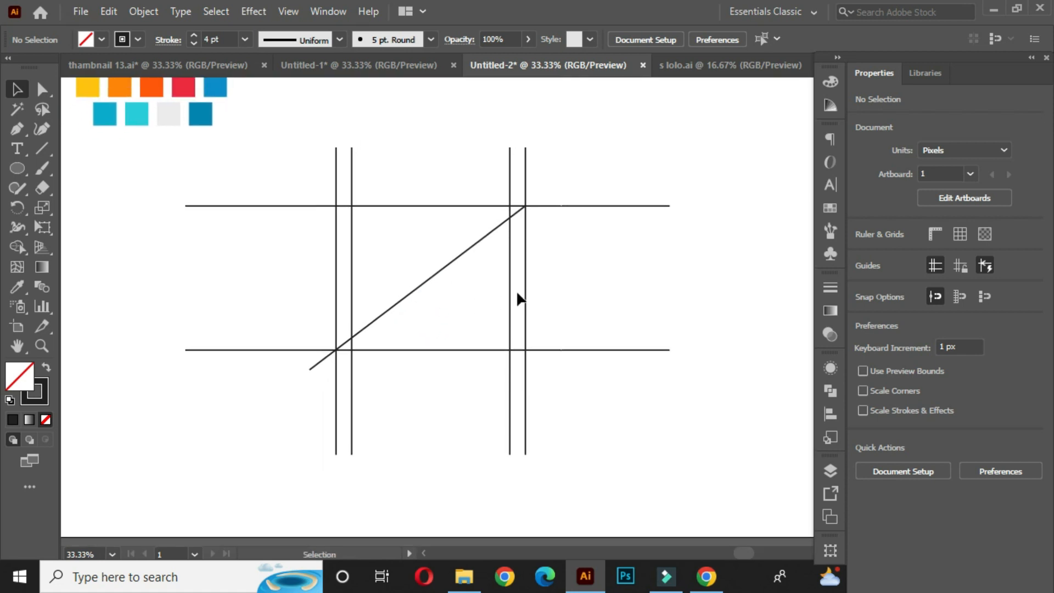
left_click(20, 169)
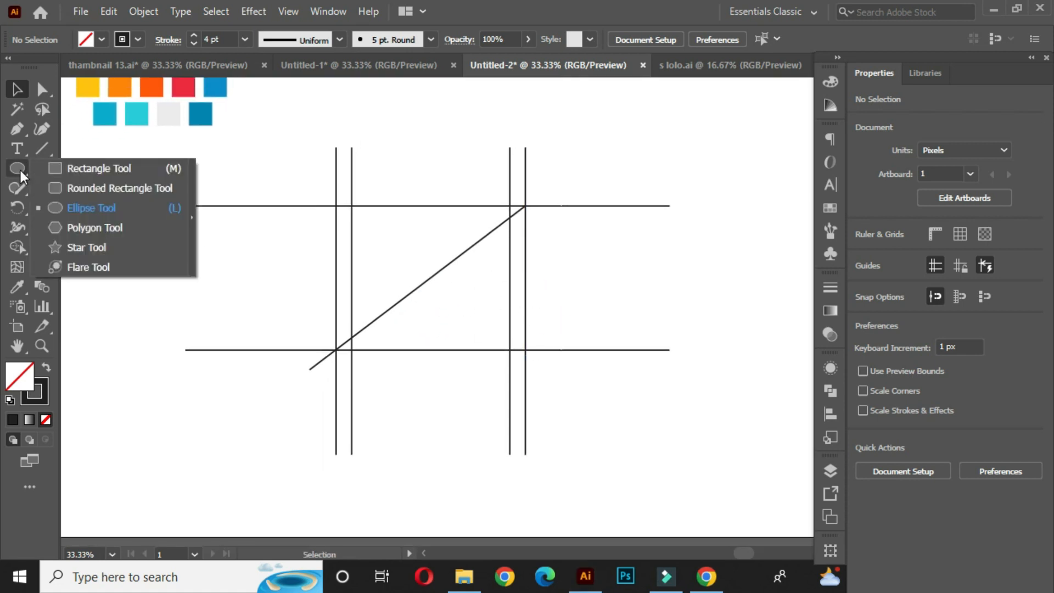
left_click(102, 207)
scroll(450, 282, "up", 1)
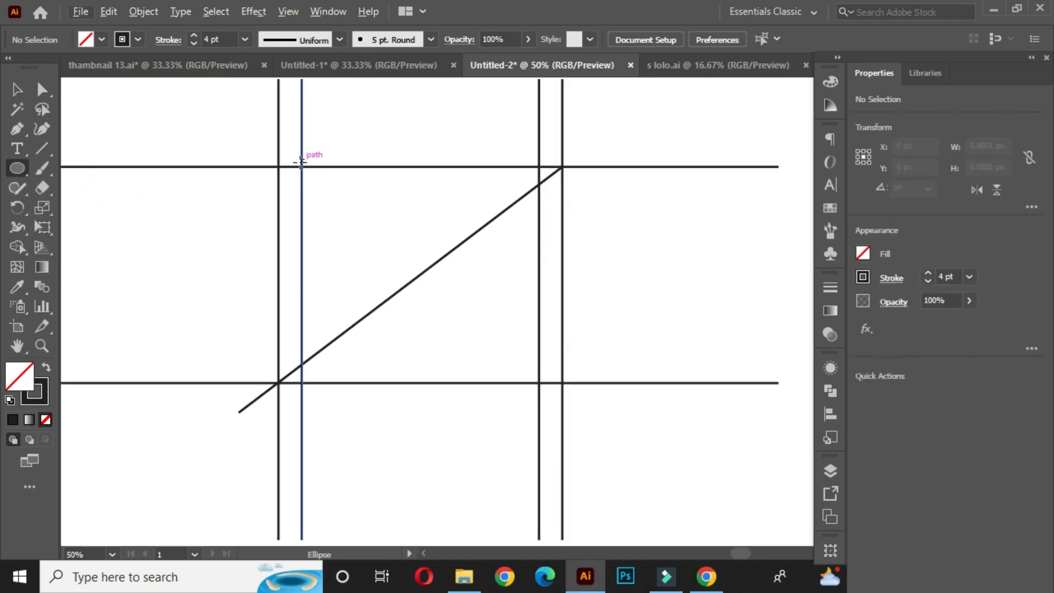
left_click_drag(300, 166, 380, 296)
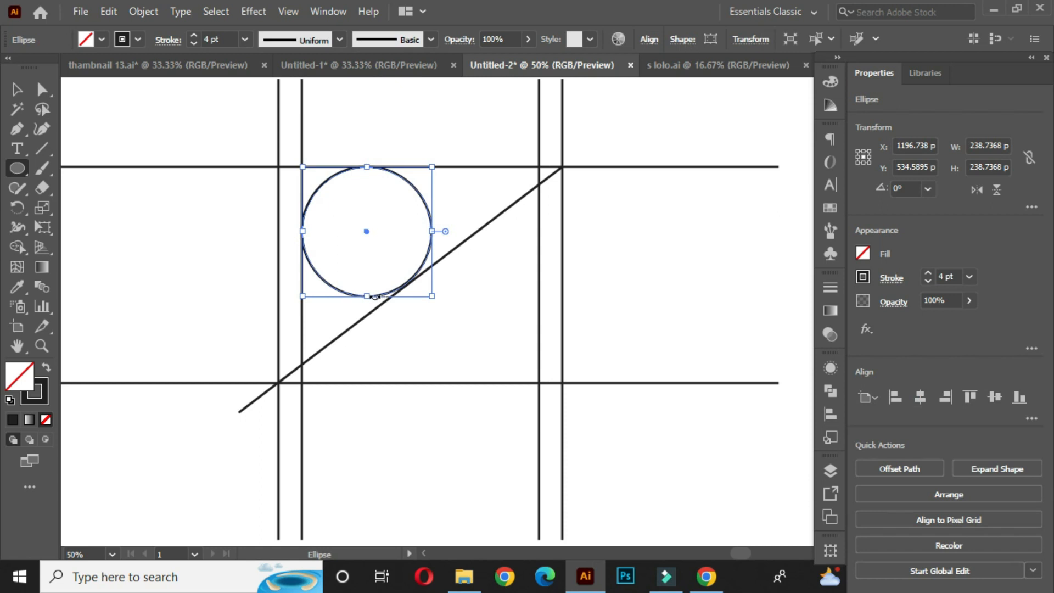
left_click(17, 89)
left_click(146, 112)
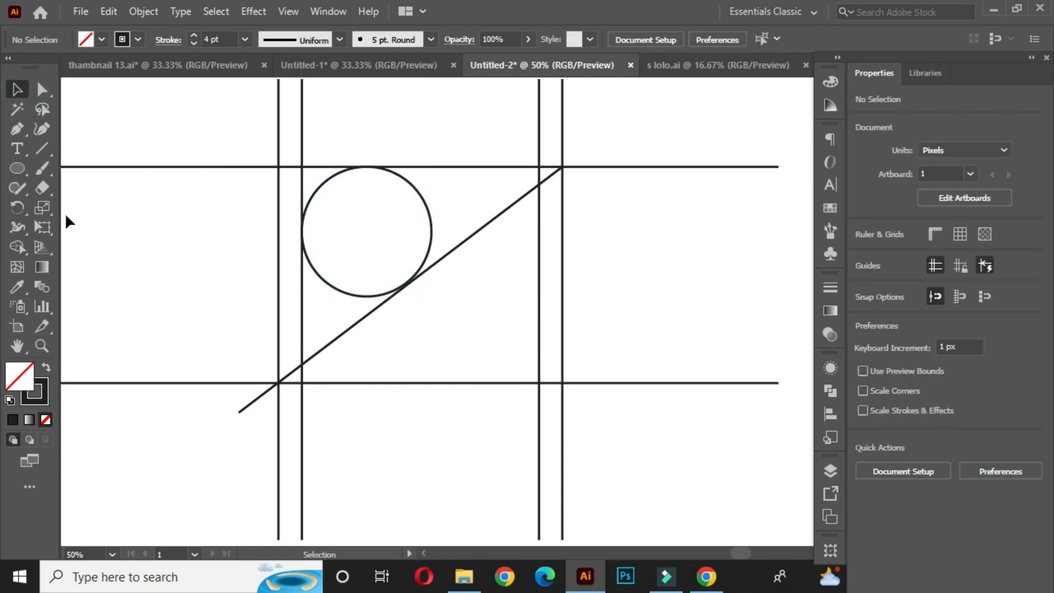
- Draw a second circle about 246 px wide from the lower right intersection, tangent to the diagonal
left_click(18, 168)
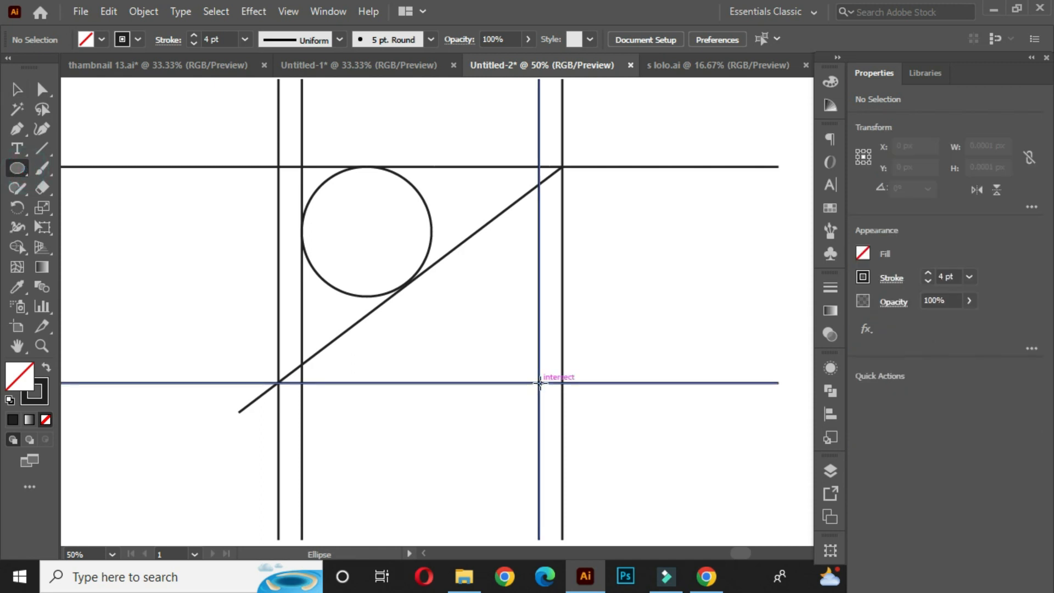
mouse_move(538, 382)
left_mouse_down()
mouse_move(419, 330)
mouse_move(377, 334)
mouse_move(406, 369)
left_mouse_up()
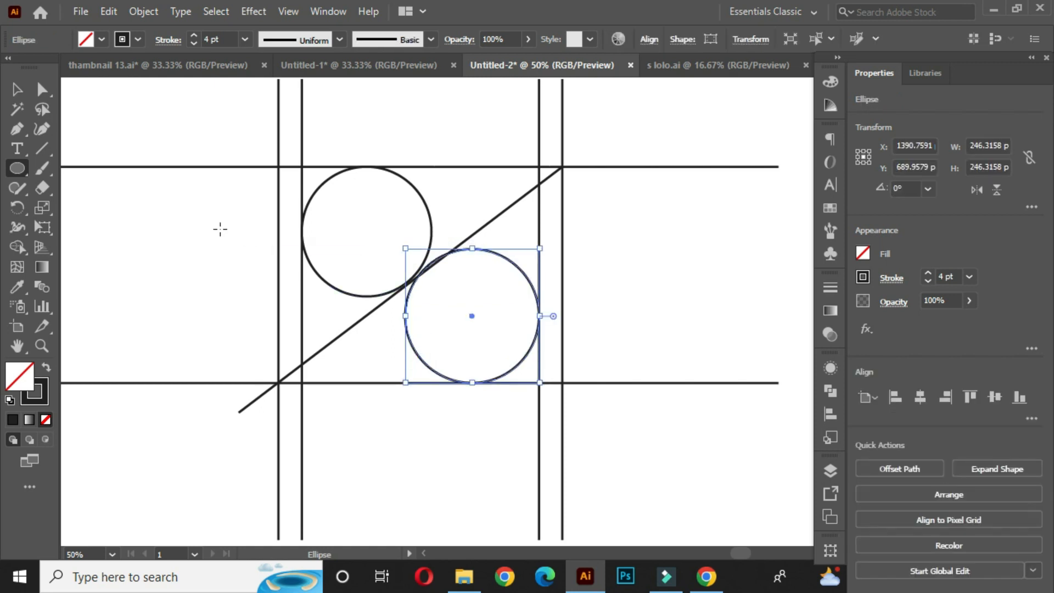
left_click(13, 90)
- Resize the lower circle to about 243 px and the upper circle to about 241 px so both touch the diagonal
scroll(452, 258, "up", 2)
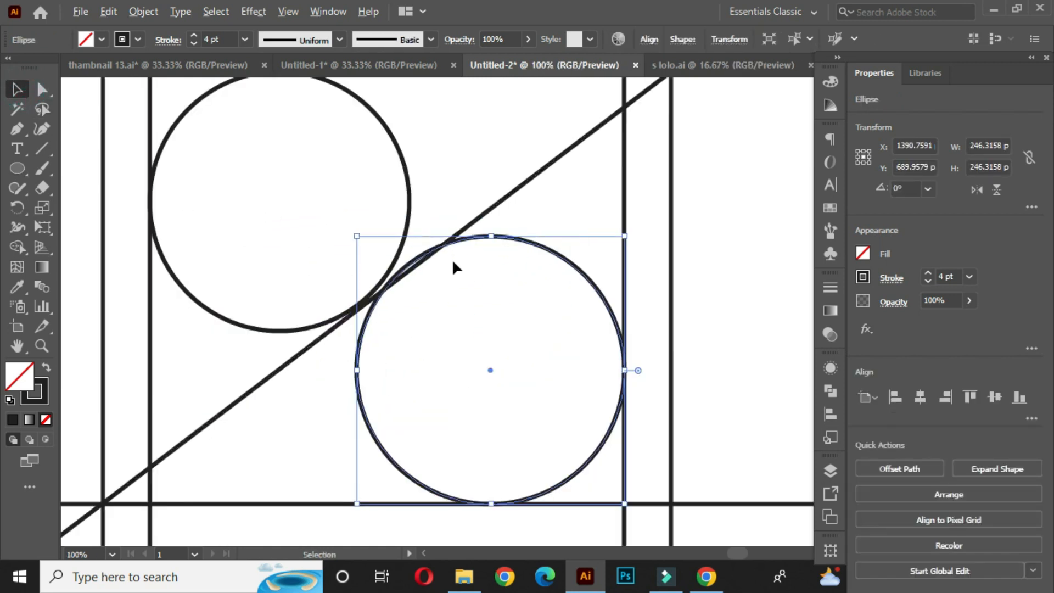
left_click_drag(356, 237, 360, 239)
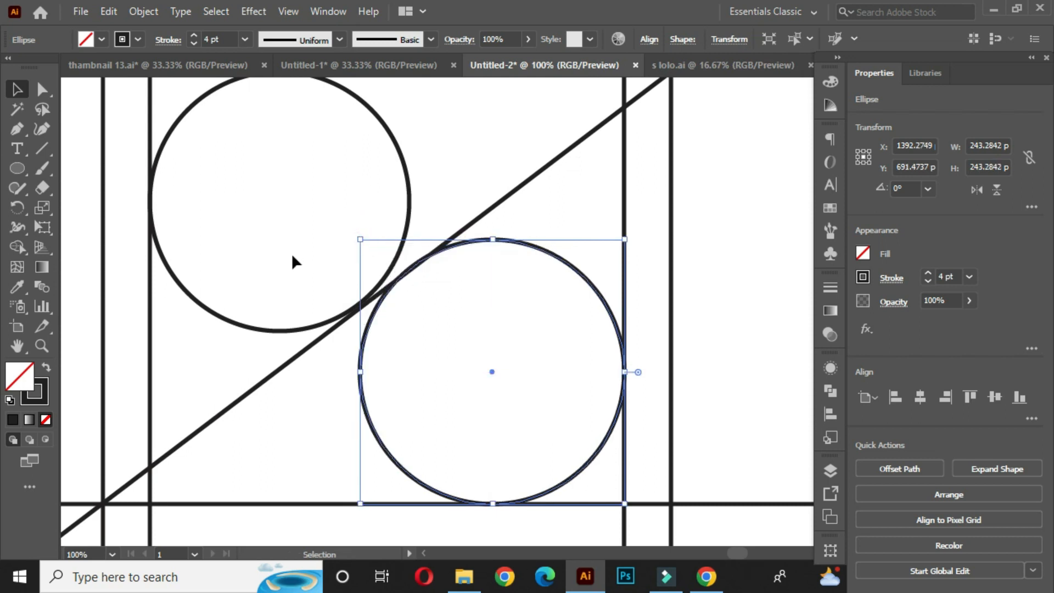
left_click(412, 205)
scroll(383, 330, "up", 2)
left_click_drag(435, 332, 444, 337)
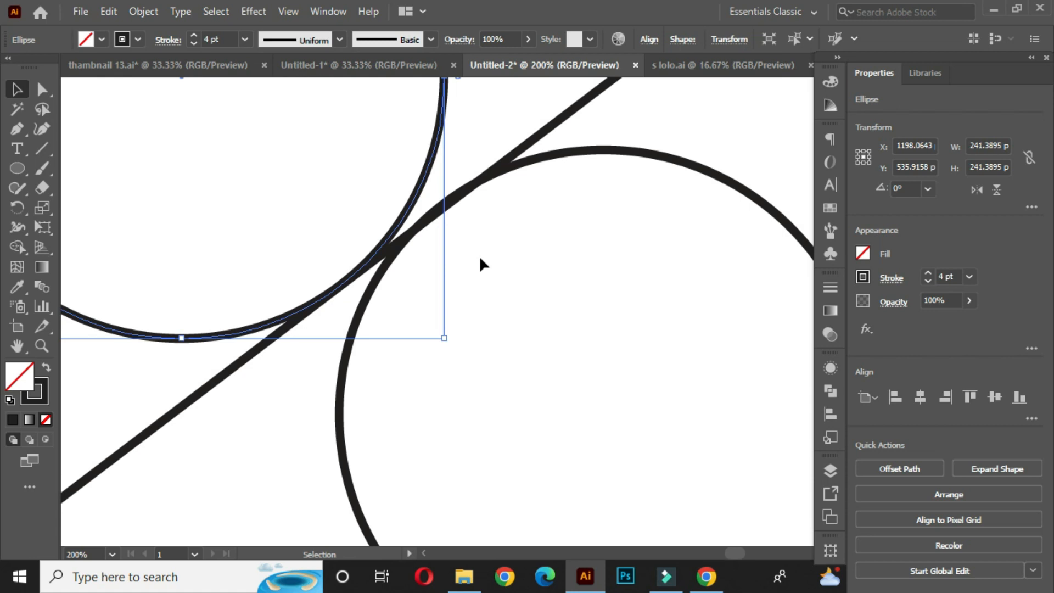
left_click(479, 262)
- In outline view, enlarge the upper circle slightly to about 242 px so it meets the diagonal exactly
key("ctrl+y")
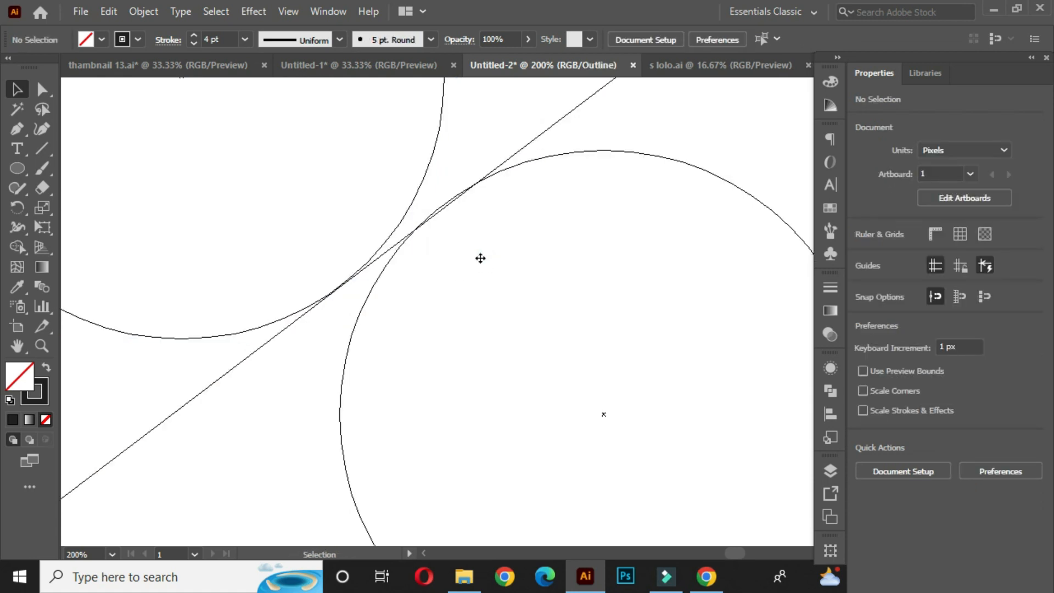
scroll(348, 276, "up", 3)
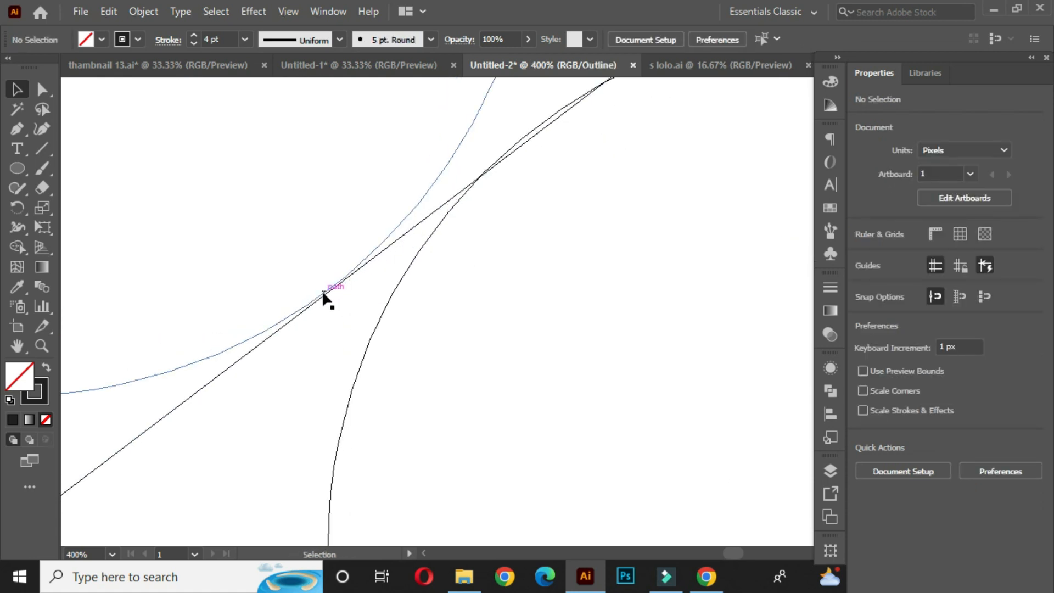
left_click(386, 244)
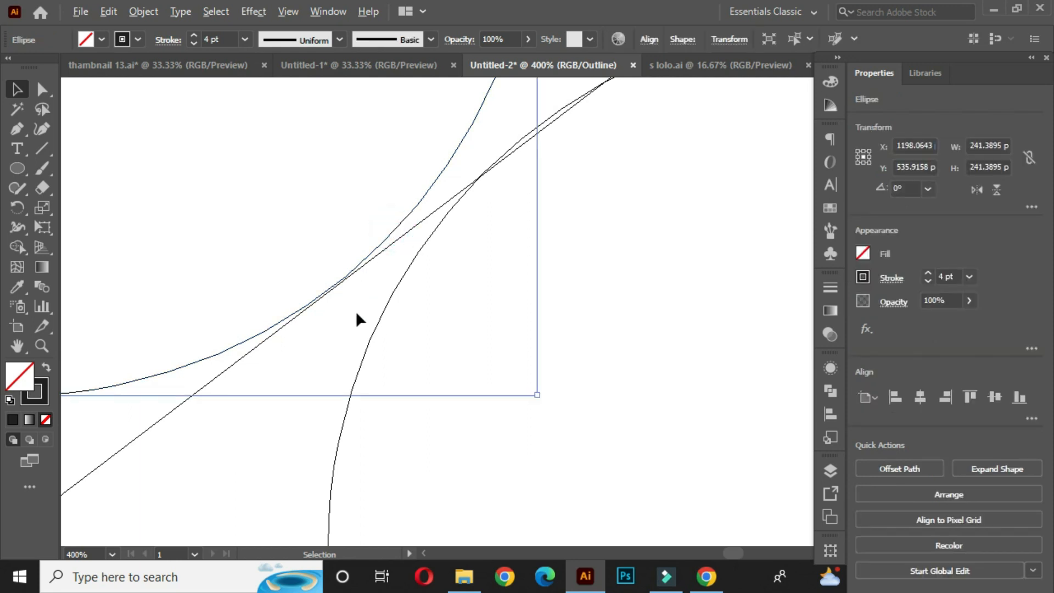
scroll(357, 310, "up", 2)
left_click_drag(626, 437, 630, 443)
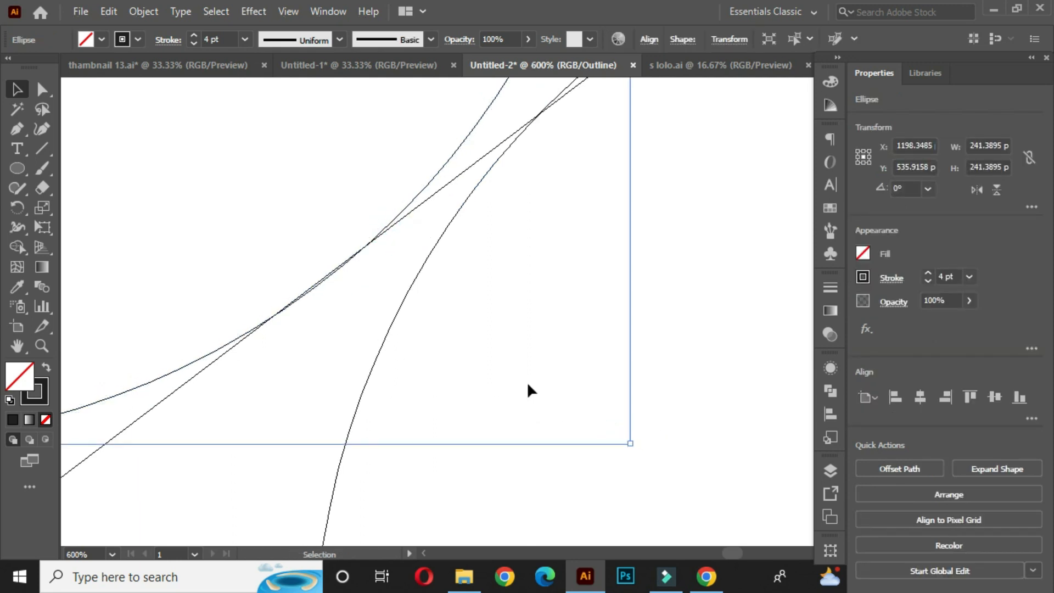
left_click(492, 313)
- Duplicate the top horizontal line down through the upper circle's centre
scroll(467, 251, "down", 1)
scroll(469, 252, "down", 6)
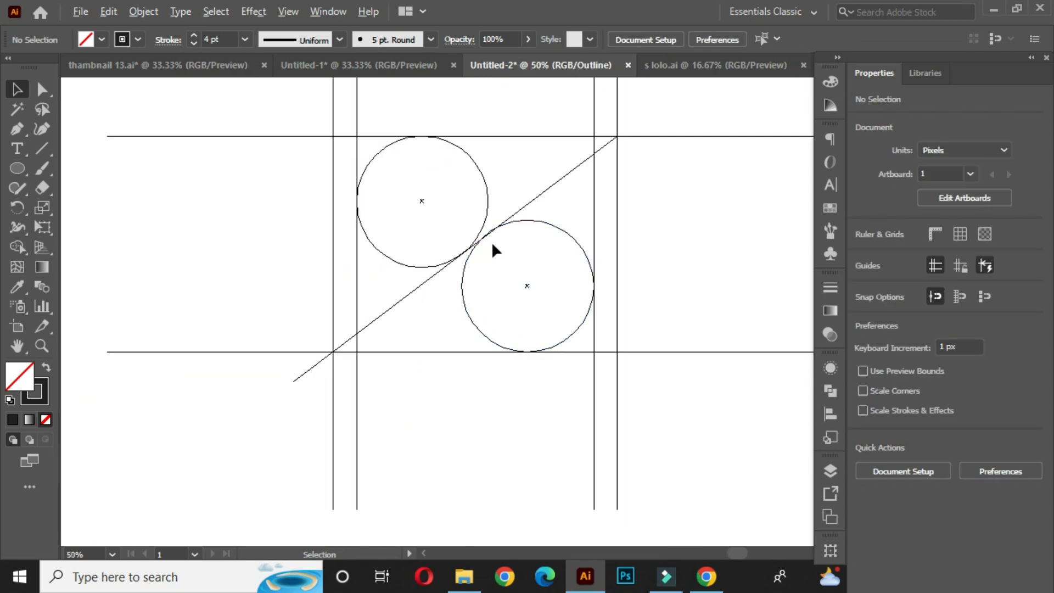
key("a")
left_click_drag(493, 236, 491, 267)
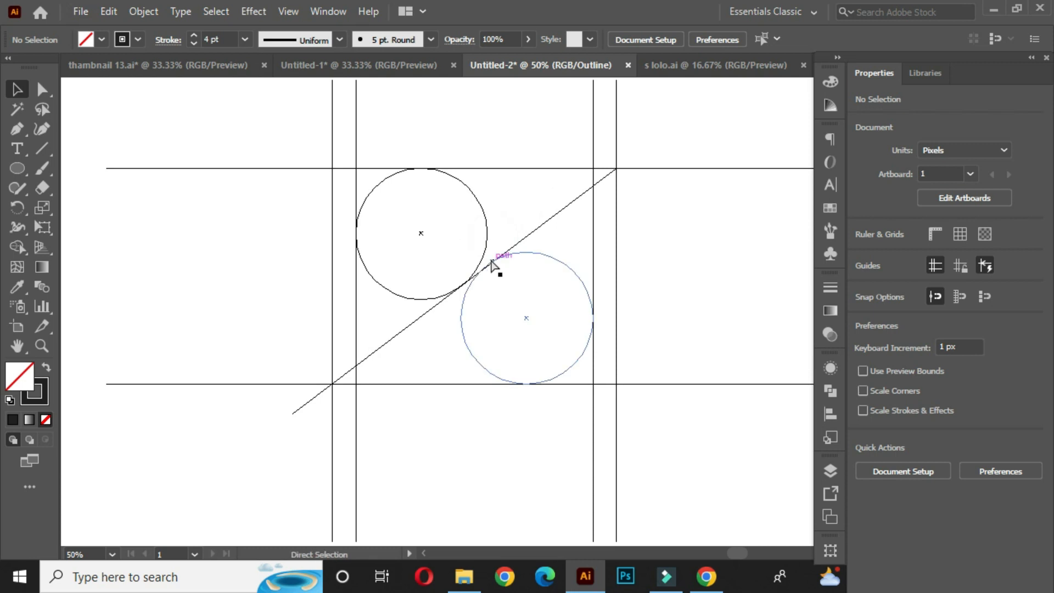
key("ctrl+y")
left_click(694, 250)
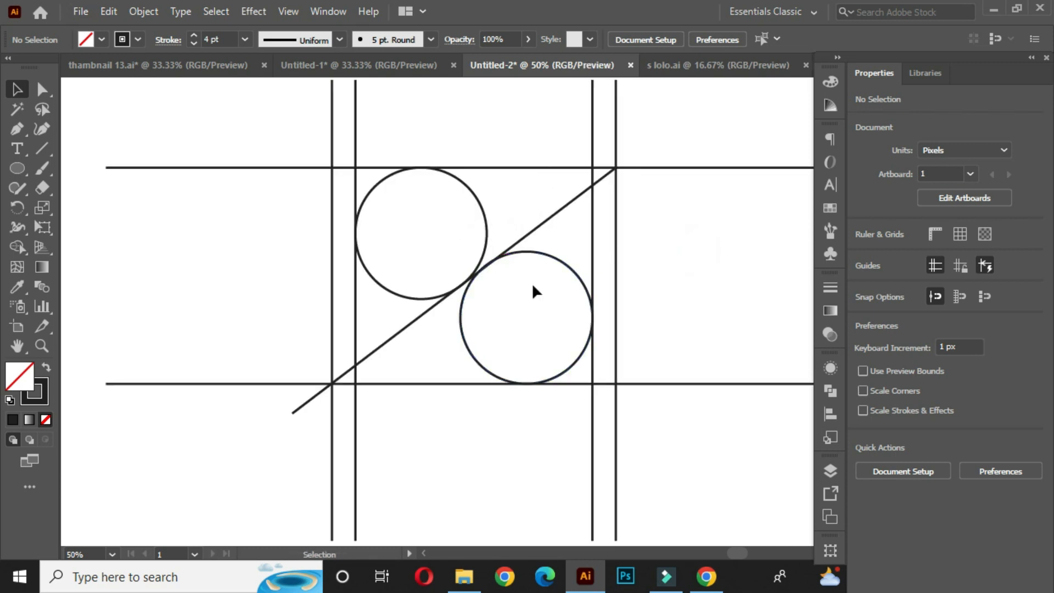
left_click_drag(528, 285, 477, 287)
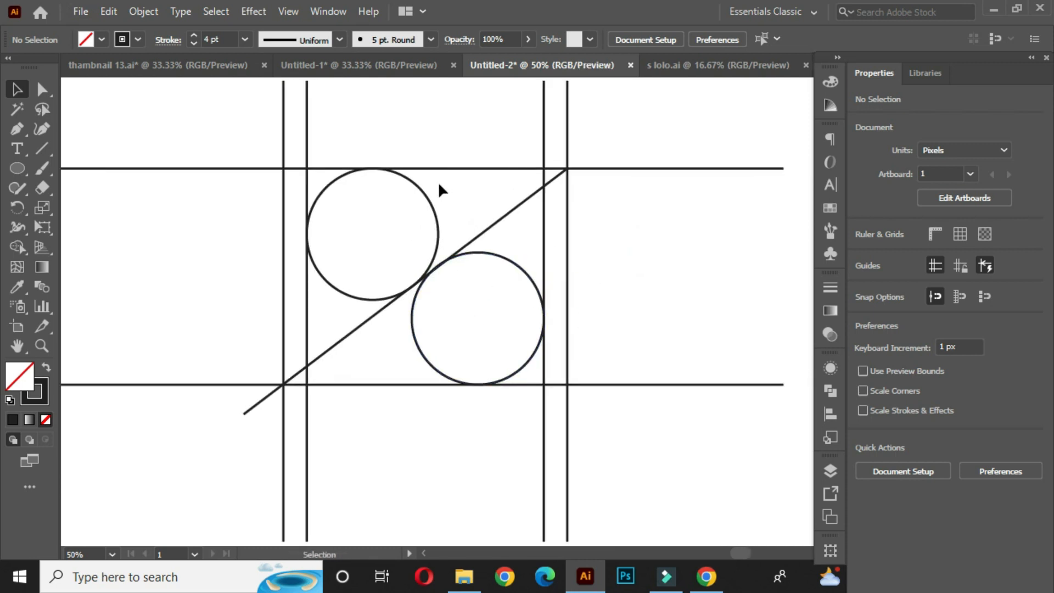
left_click_drag(478, 178, 465, 240)
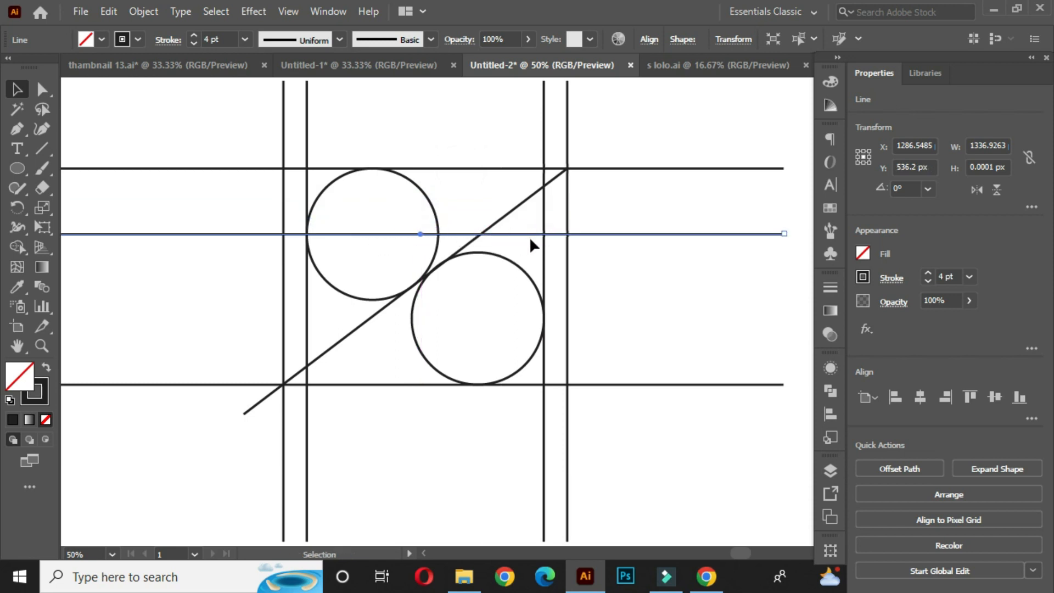
- Duplicate a horizontal line down through the lower circle's centre
left_click_drag(496, 234, 525, 323)
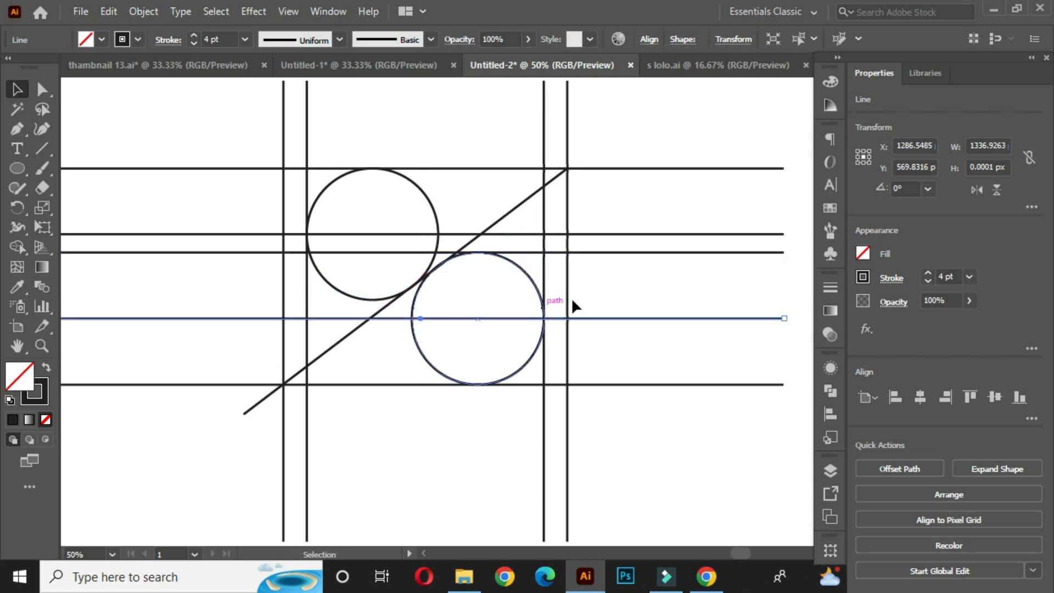
left_click(621, 278)
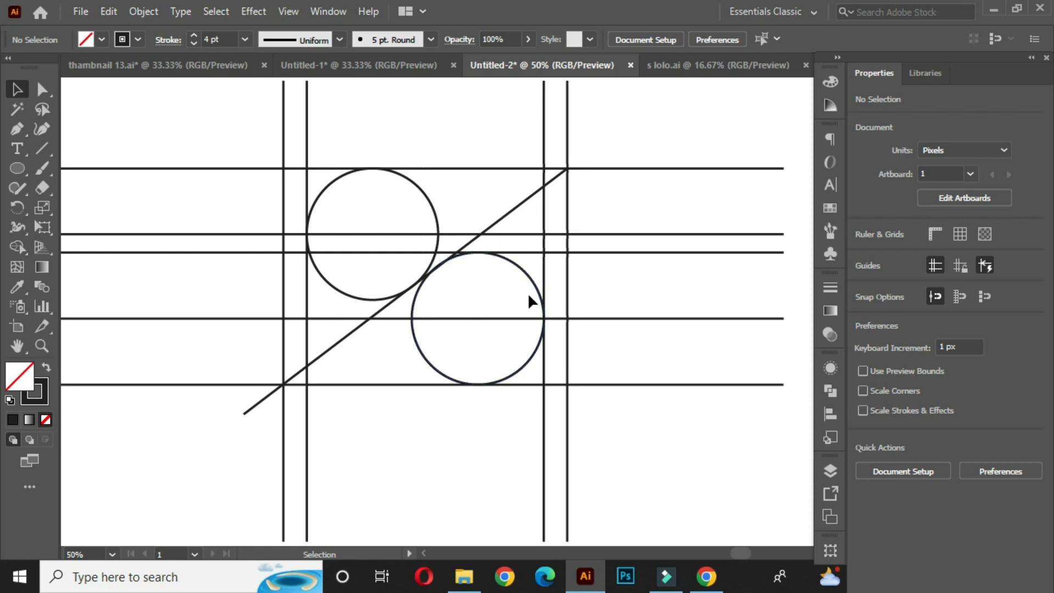
left_click(626, 252)
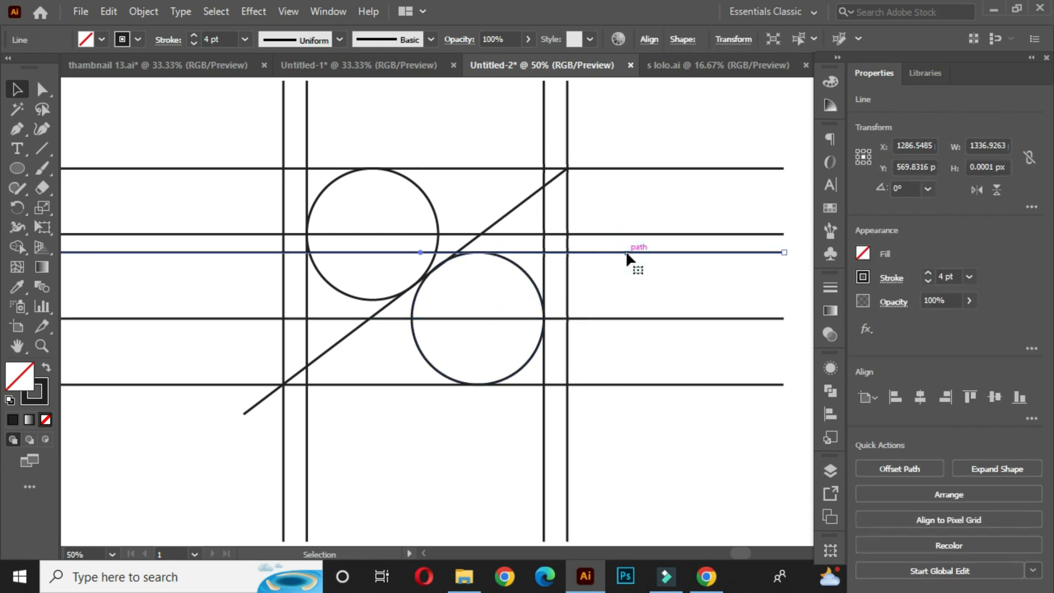
- Draw a new diagonal line, running opposite to the first diagonal, that touches the lower circle's right side
left_click(623, 284)
scroll(607, 286, "down", 1)
left_click_drag(594, 308, 531, 298)
left_click_drag(43, 148, 127, 150)
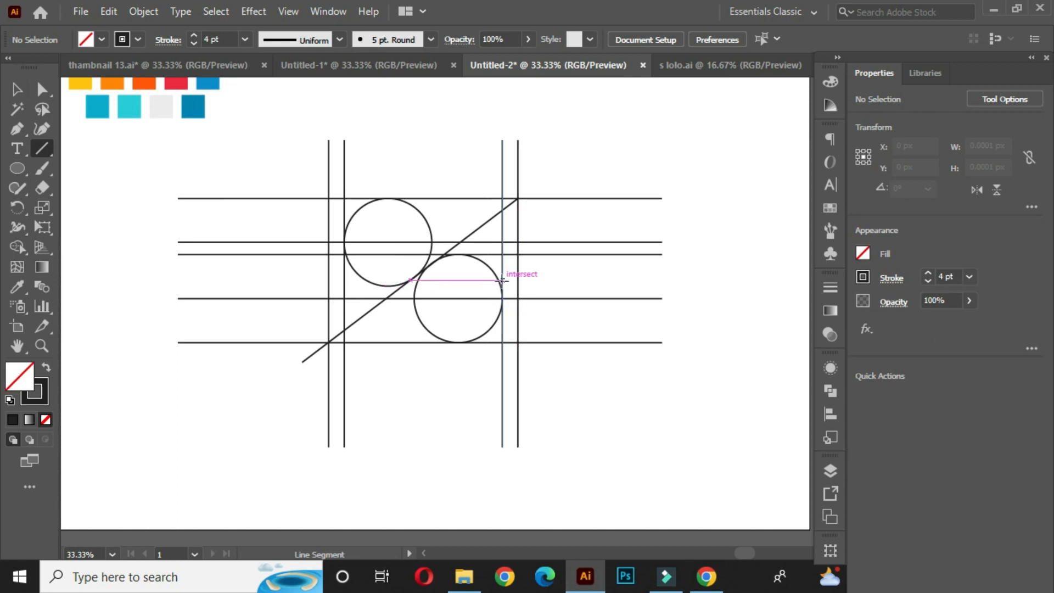
left_click_drag(500, 281, 646, 488)
left_click(17, 89)
left_click(215, 120)
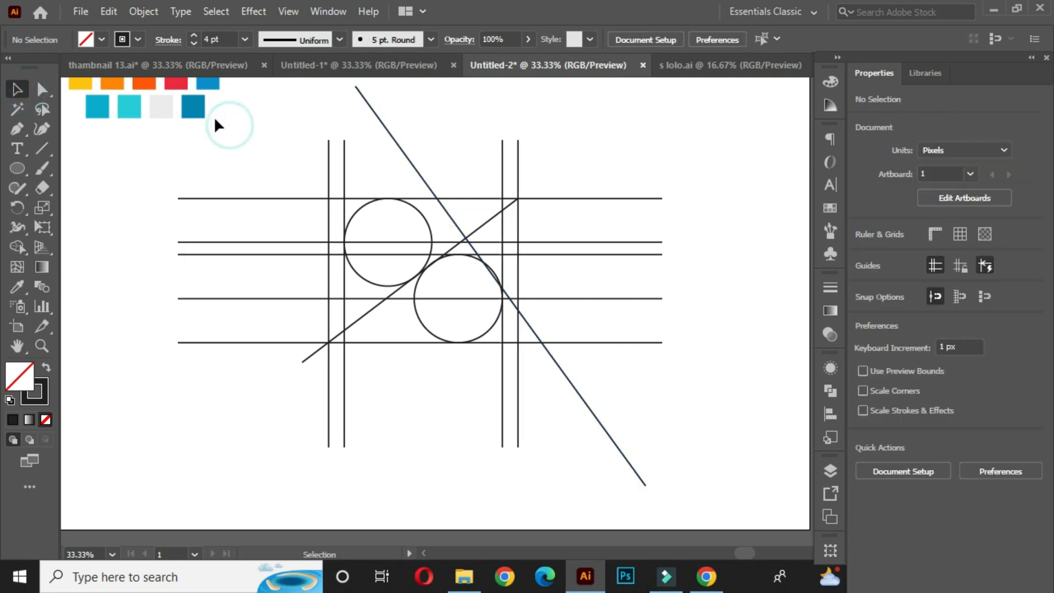
- Duplicate the new diagonal twice, placing the parallel copies further left across both circles
scroll(465, 236, "up", 1)
left_click(450, 221)
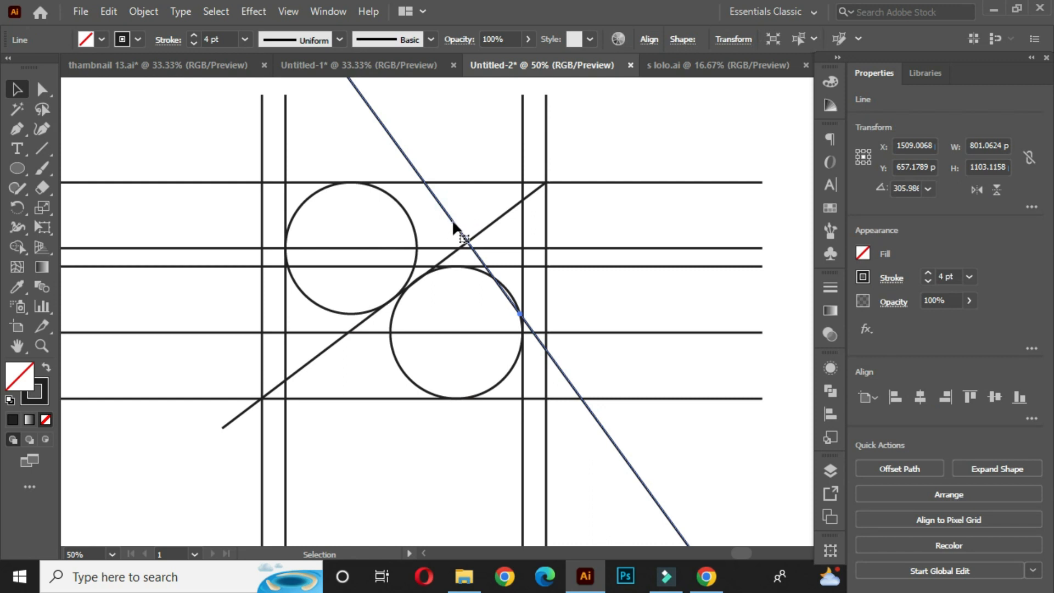
left_click_drag(453, 222, 360, 252)
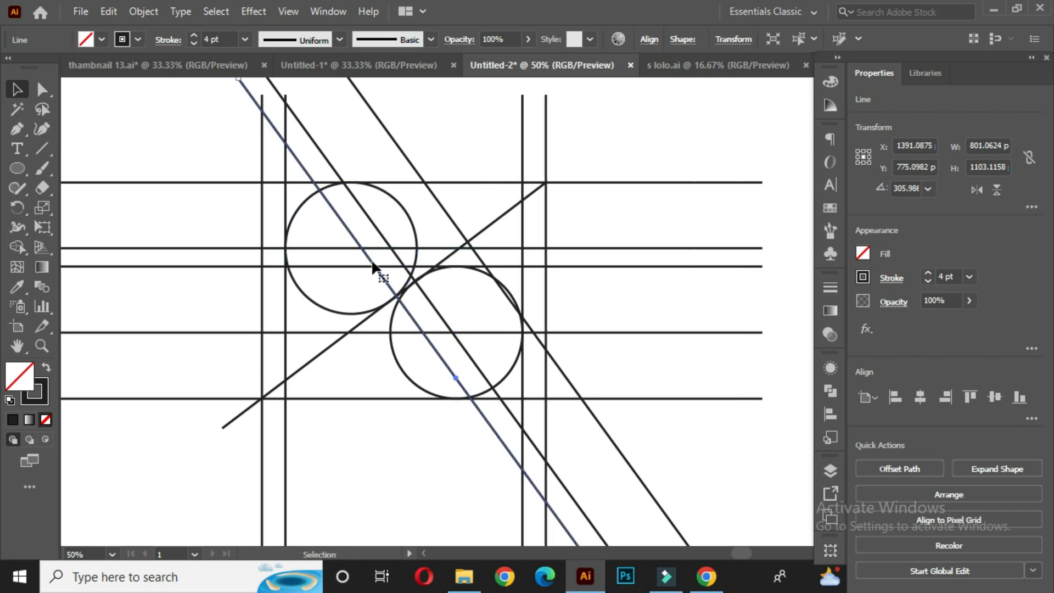
left_click_drag(353, 237, 286, 277)
left_click(211, 117)
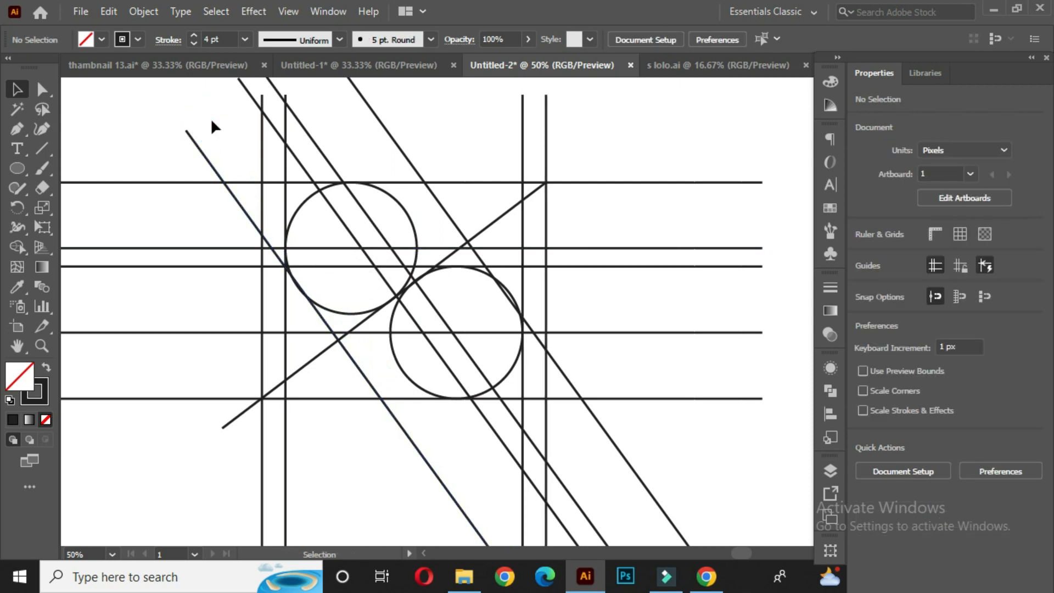
- Nudge the parallel diagonals slightly so each sits tangent to its circle
scroll(297, 290, "up", 3)
left_click_drag(350, 344, 345, 345)
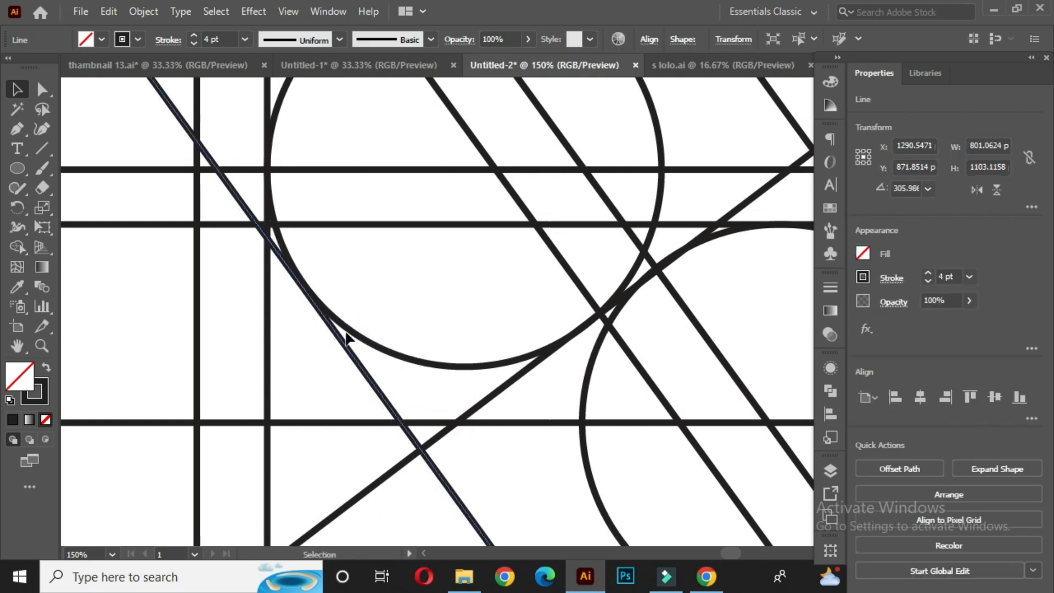
left_click(349, 268)
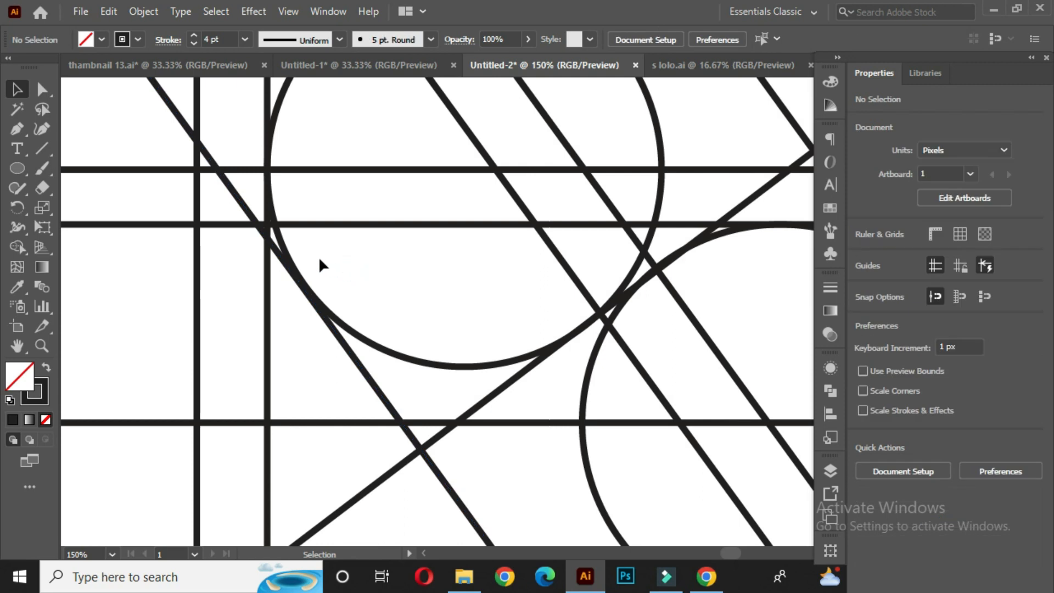
scroll(437, 262, "down", 3)
left_click_drag(534, 298, 489, 295)
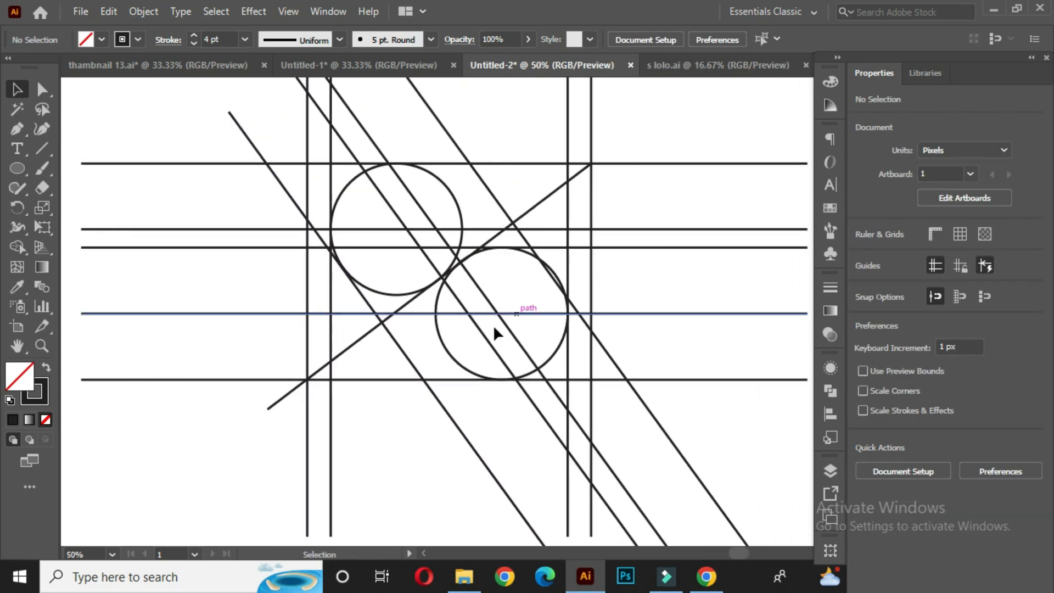
left_click(569, 281)
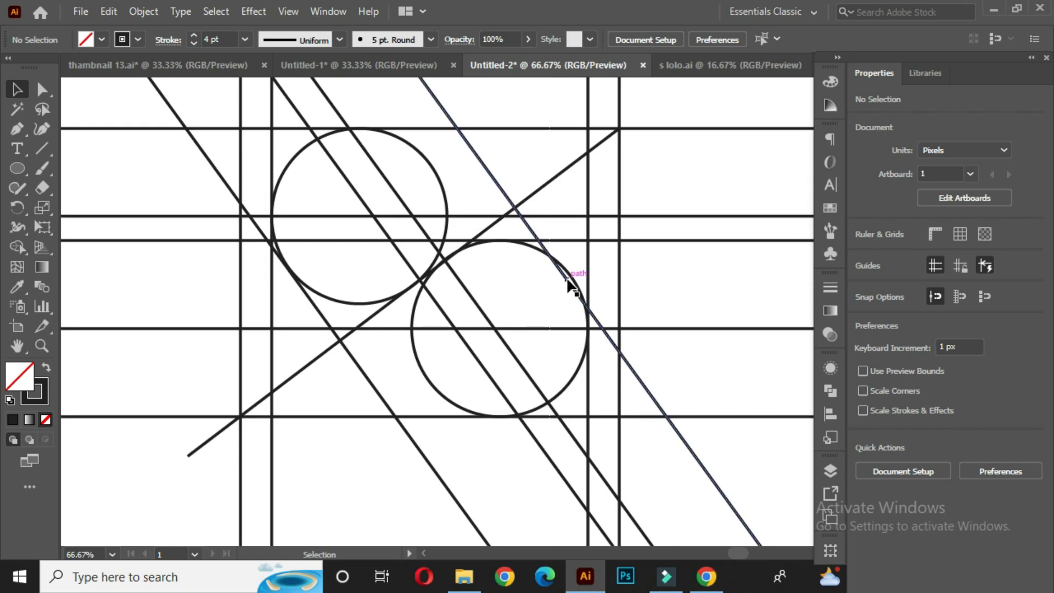
left_click_drag(569, 279, 571, 279)
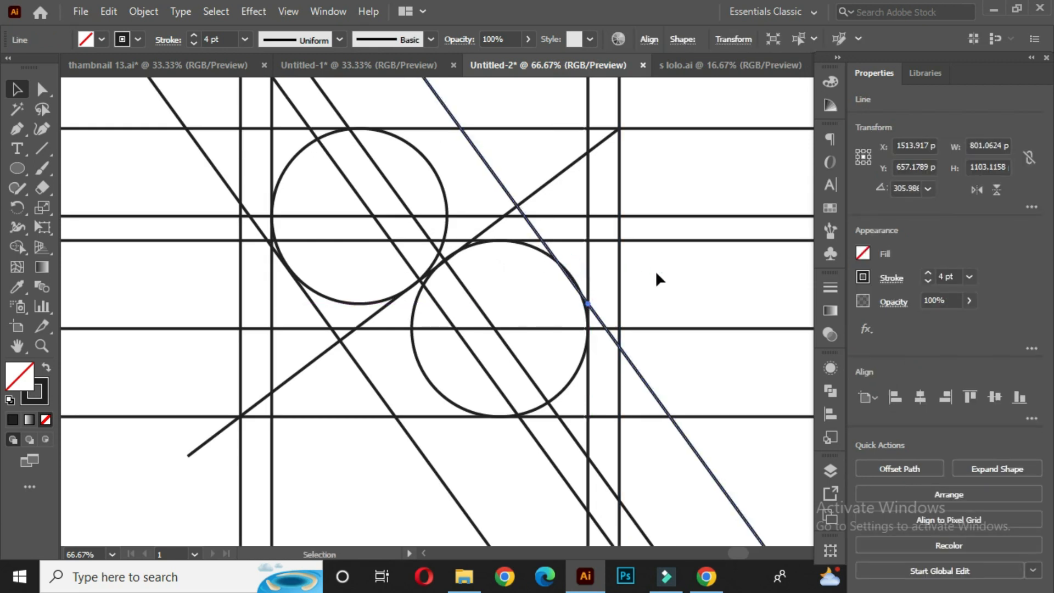
left_click(657, 269)
scroll(498, 313, "down", 1)
scroll(496, 313, "up", 2)
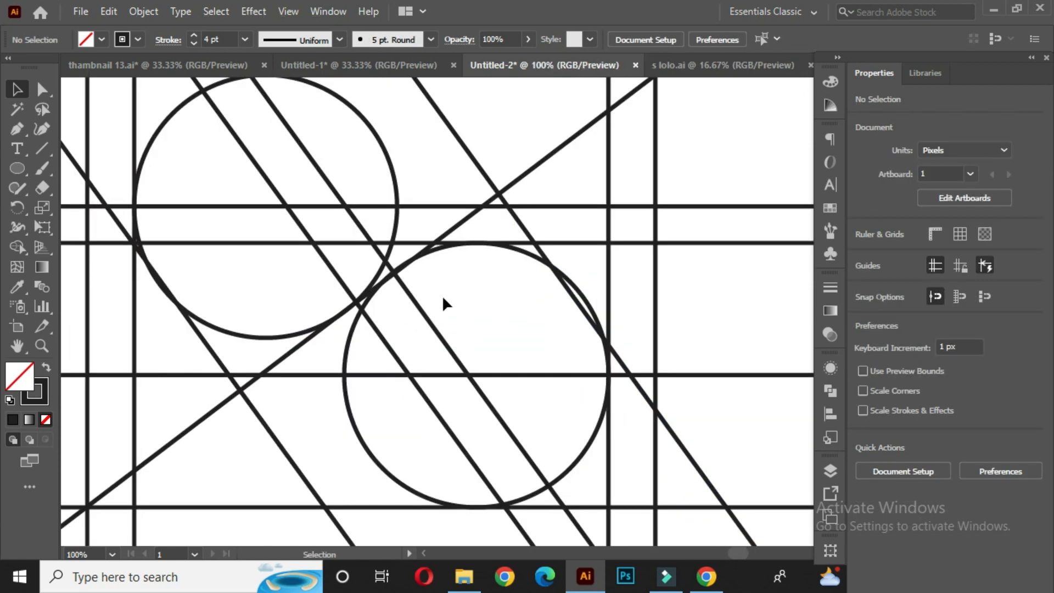
- Create a smaller circle of about 85 px inside the bottom of the lower circle, touching its edge
left_click(438, 250)
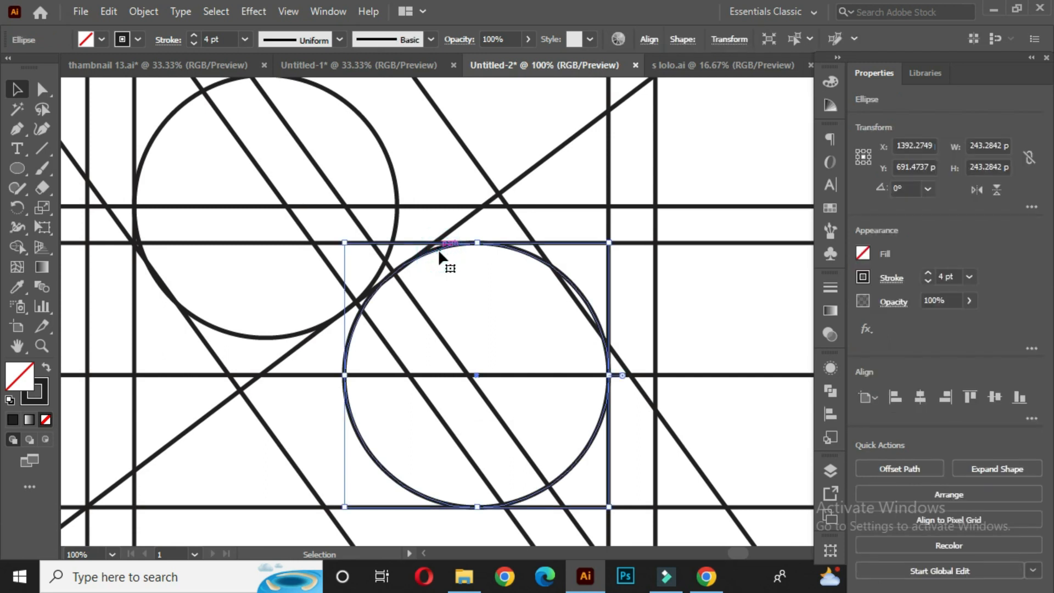
key("a")
key("v")
key("a")
key("v")
left_click_drag(476, 242, 478, 417)
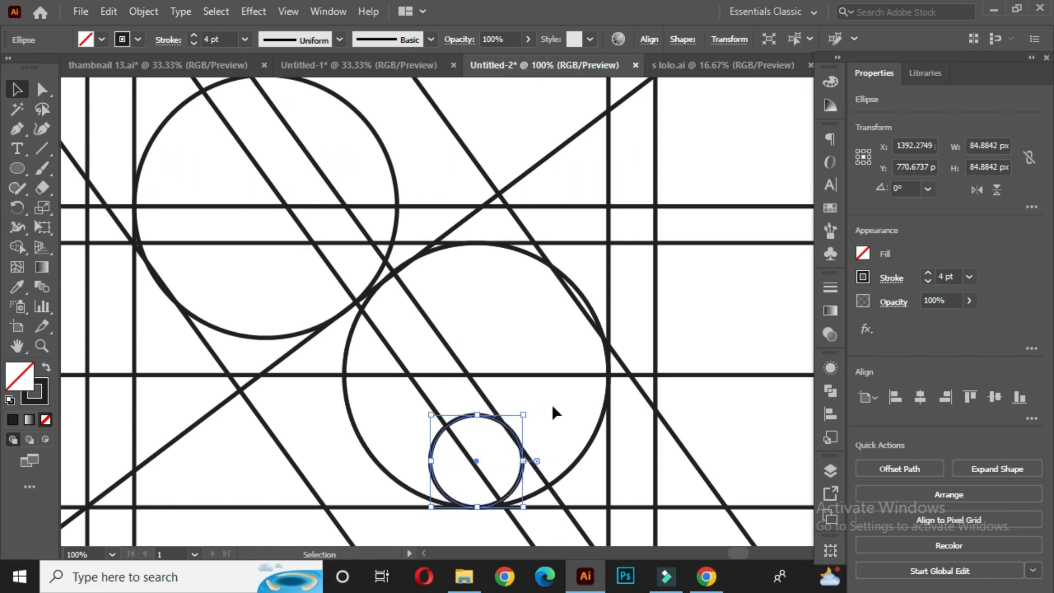
scroll(502, 458, "up", 2, "alt")
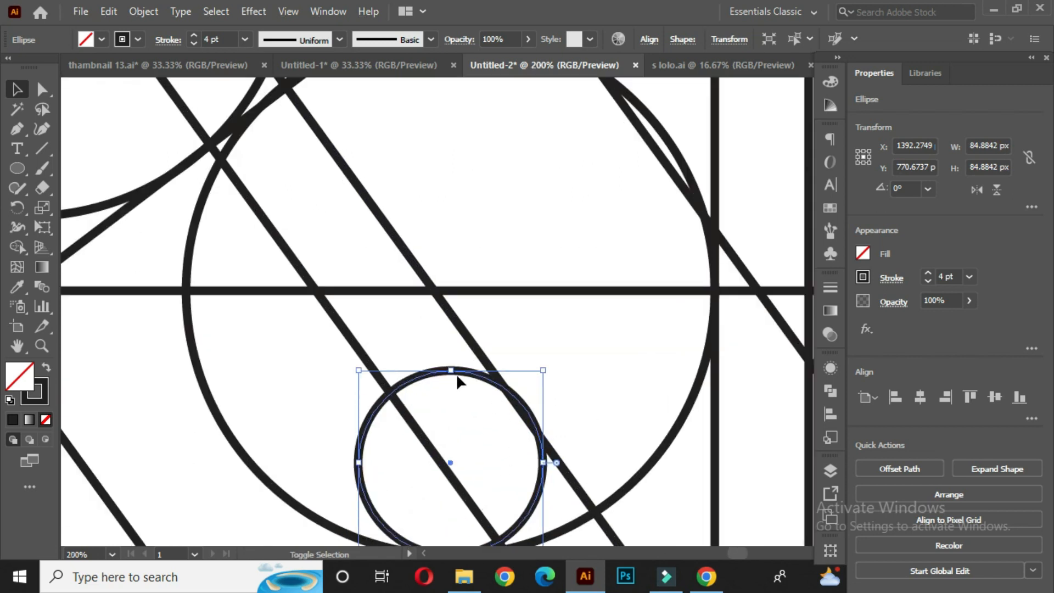
left_click_drag(449, 370, 450, 374)
left_click(574, 347)
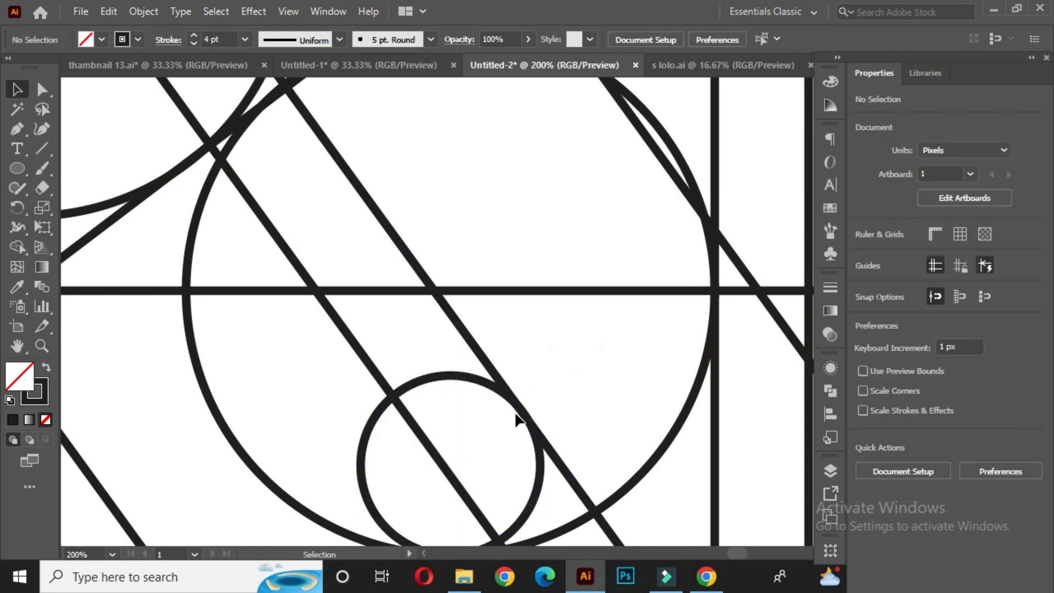
- Duplicate the small circle into the upper circle and enlarge it to about 108 px
scroll(525, 415, "down", 2, "alt")
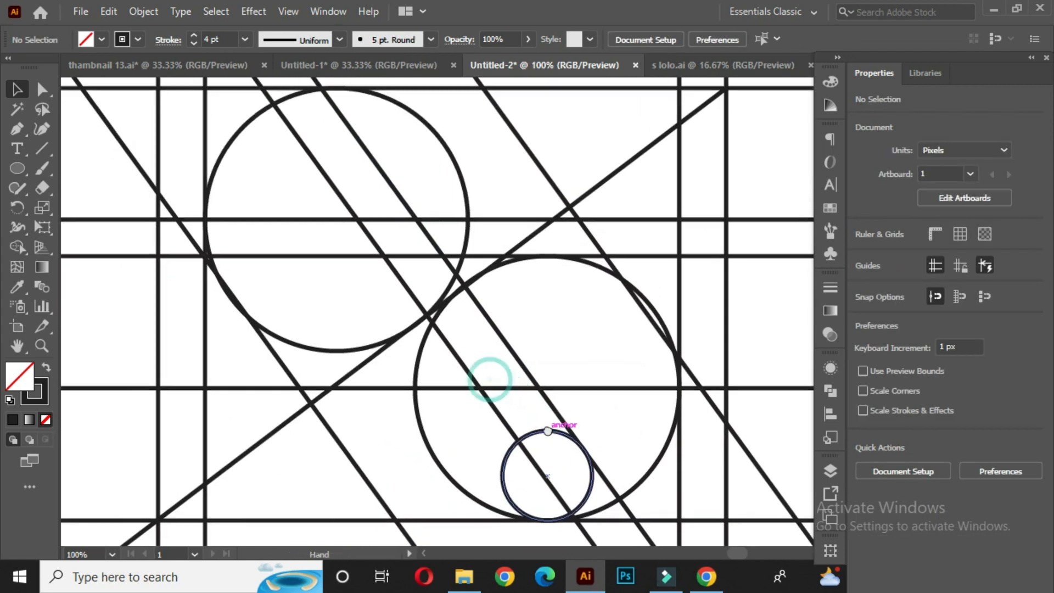
left_click(546, 436)
left_click_drag(528, 446, 272, 230)
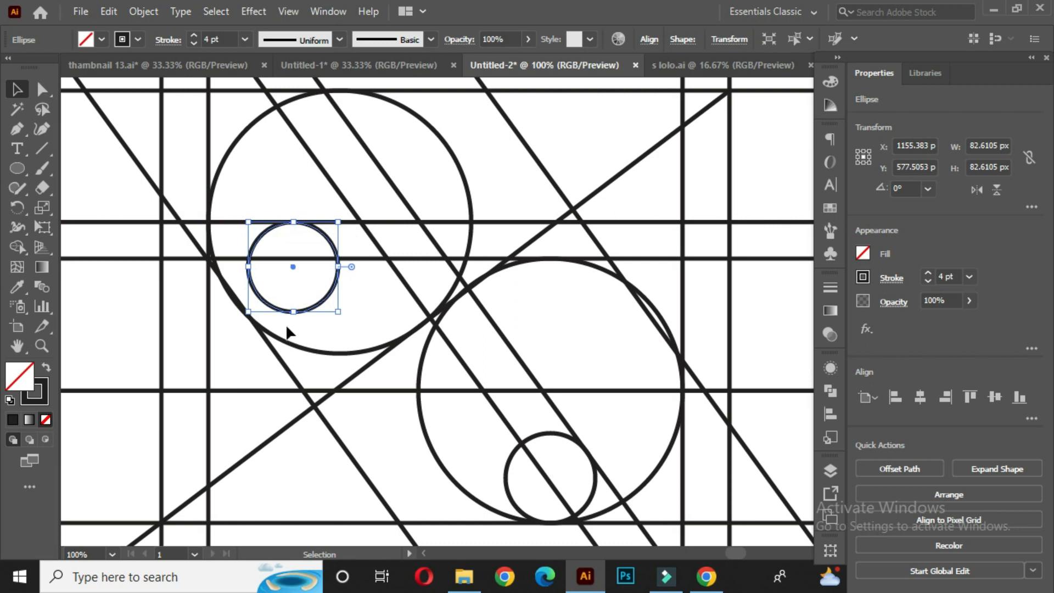
scroll(287, 332, "up", 1)
left_click_drag(301, 311, 301, 351)
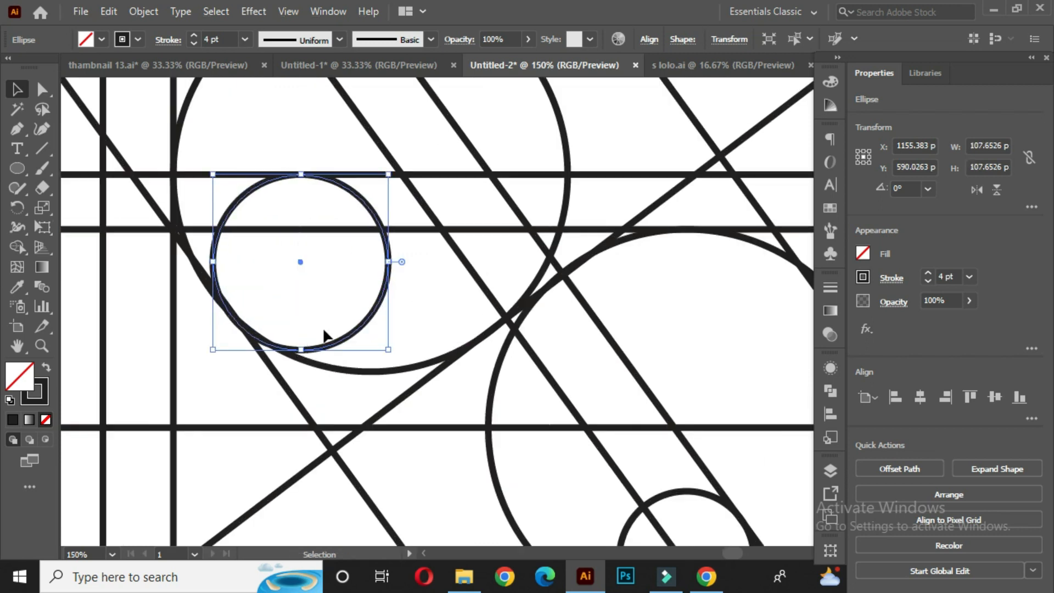
- In outline view, shrink the upper small circle to about 106 px so it touches the large circle and diagonal
key("a")
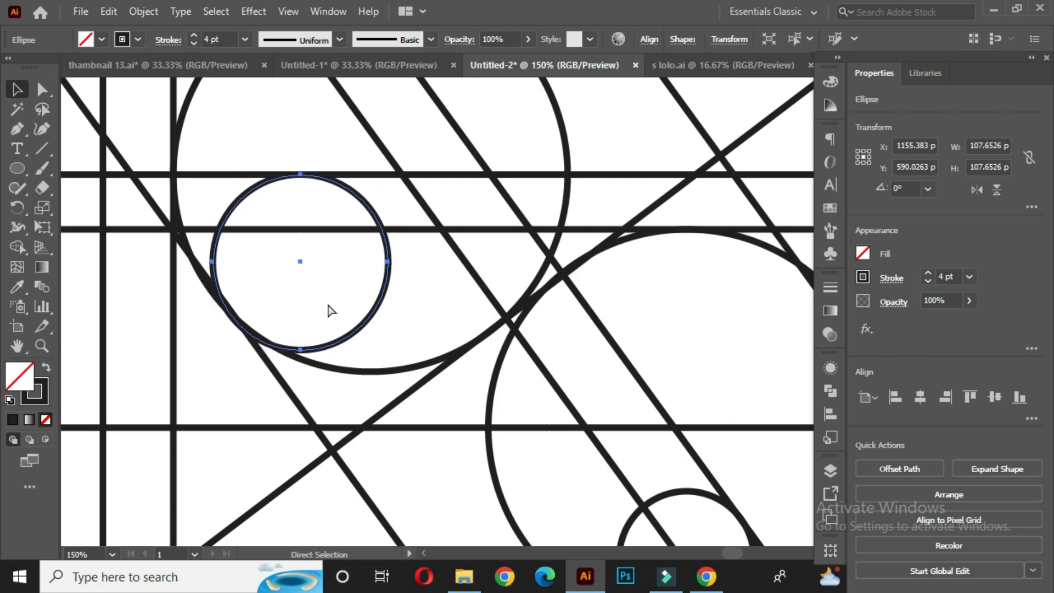
key("ctrl+y")
scroll(275, 326, "up", 3)
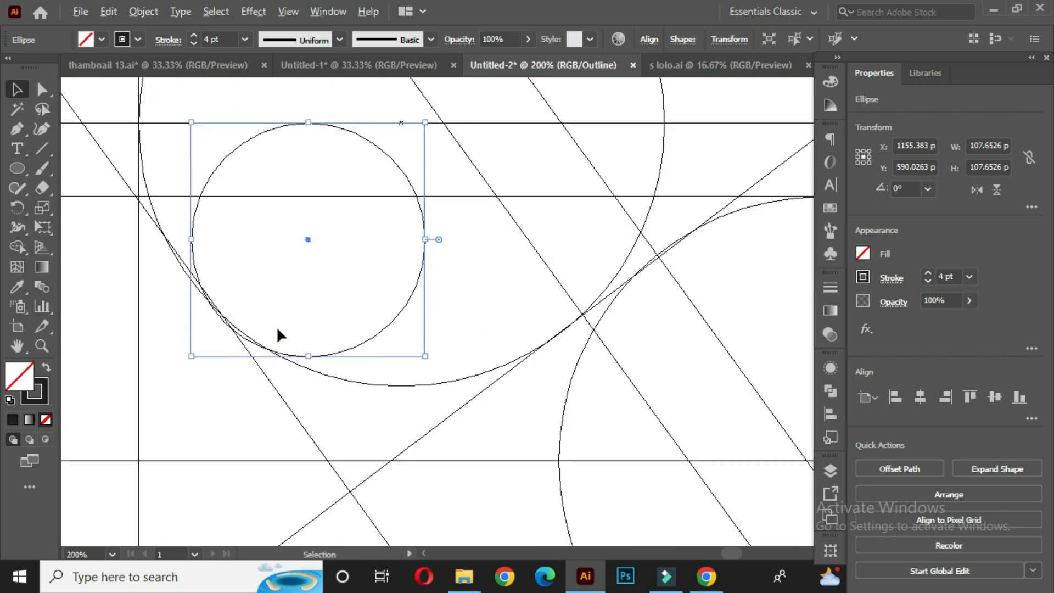
key("space")
left_click_drag(276, 326, 362, 393)
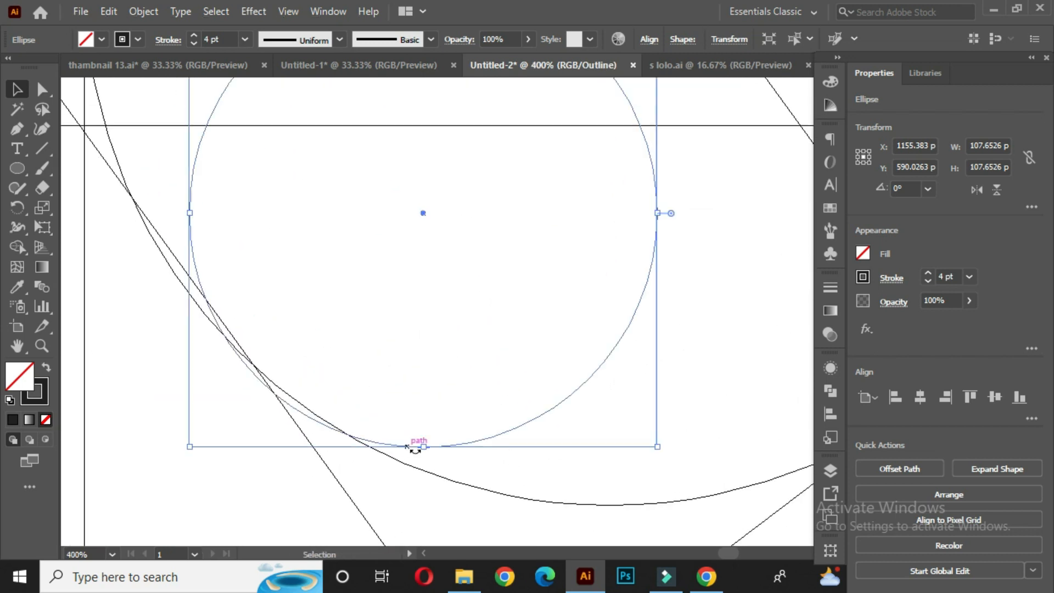
left_click_drag(422, 446, 424, 437)
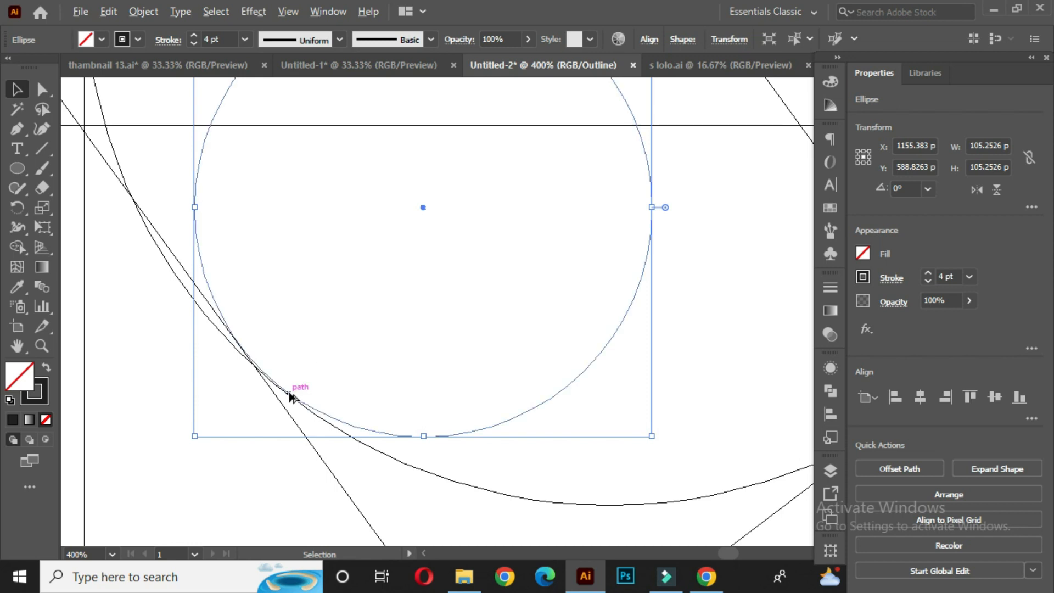
scroll(289, 395, "up", 2)
left_click_drag(556, 476, 558, 483)
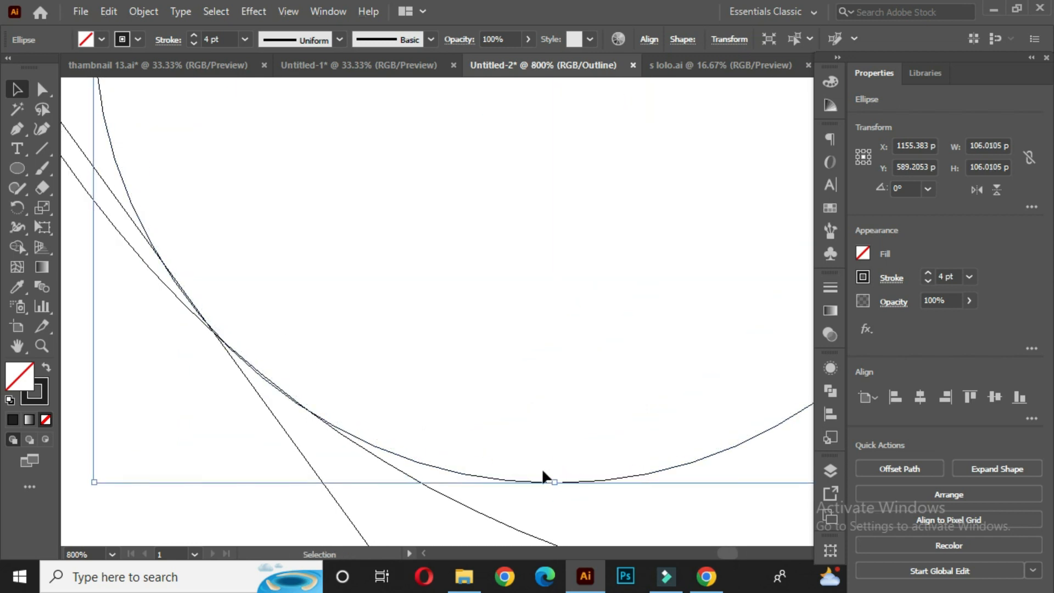
left_click(491, 399)
- Inspect the small lower circle's contact points in outline view, then return to preview
scroll(492, 398, "down", 7)
left_click_drag(648, 506, 572, 450)
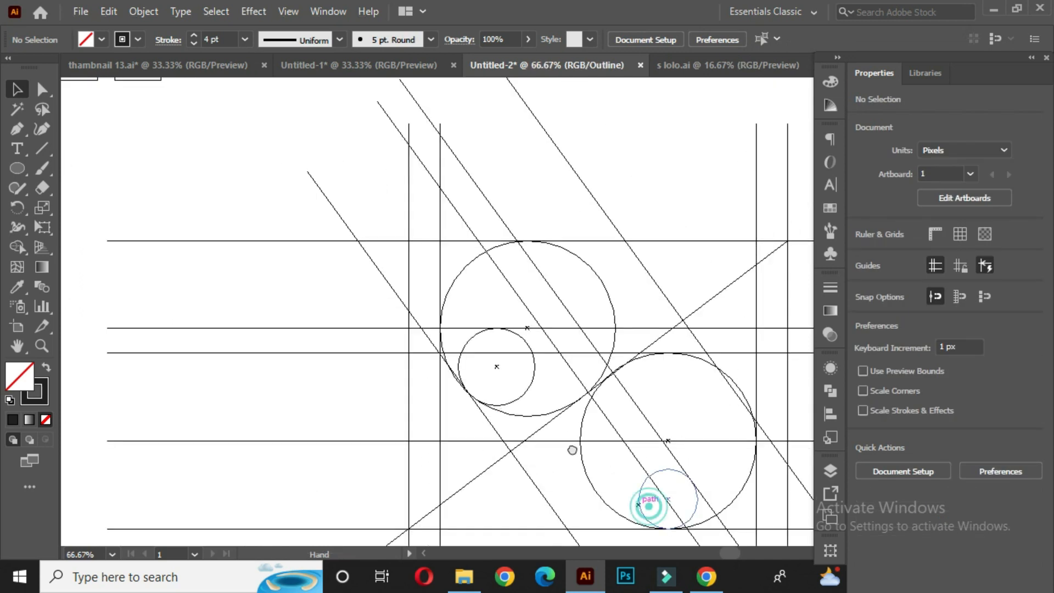
scroll(593, 462, "up", 4)
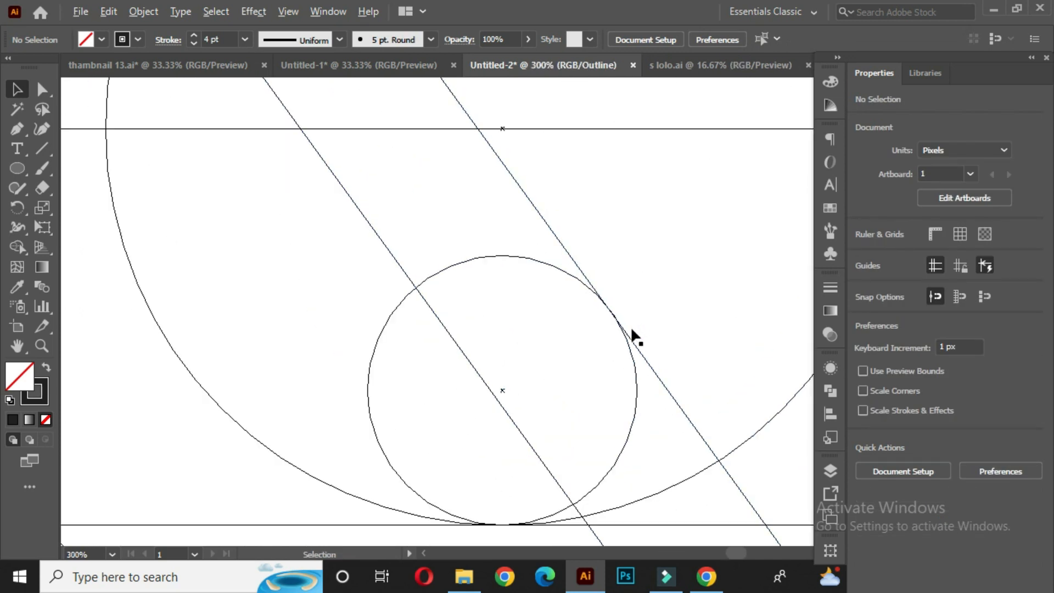
scroll(631, 329, "up", 2)
scroll(609, 311, "down", 7)
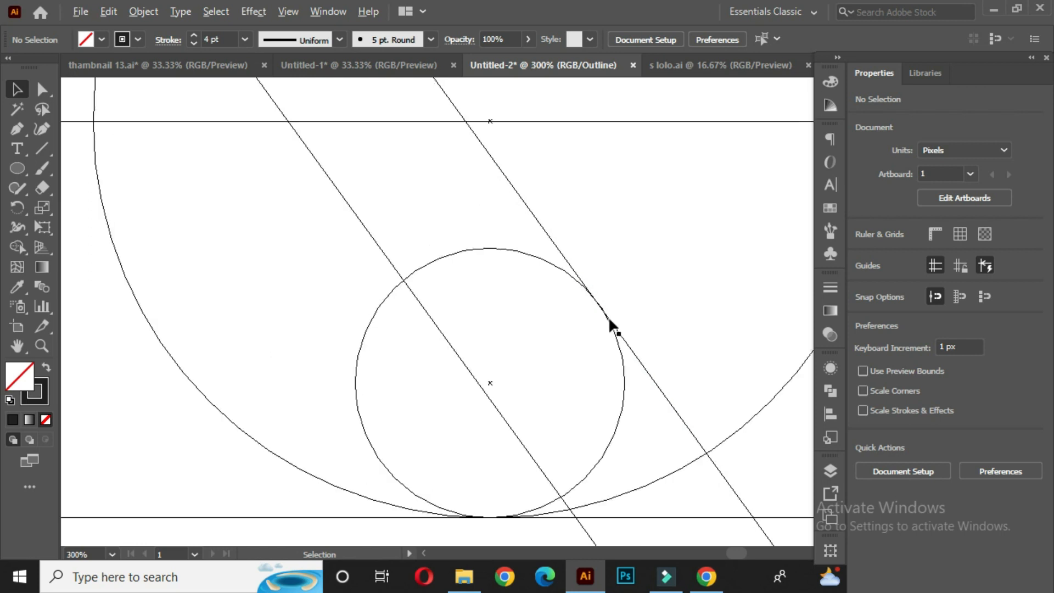
left_click_drag(591, 291, 527, 349)
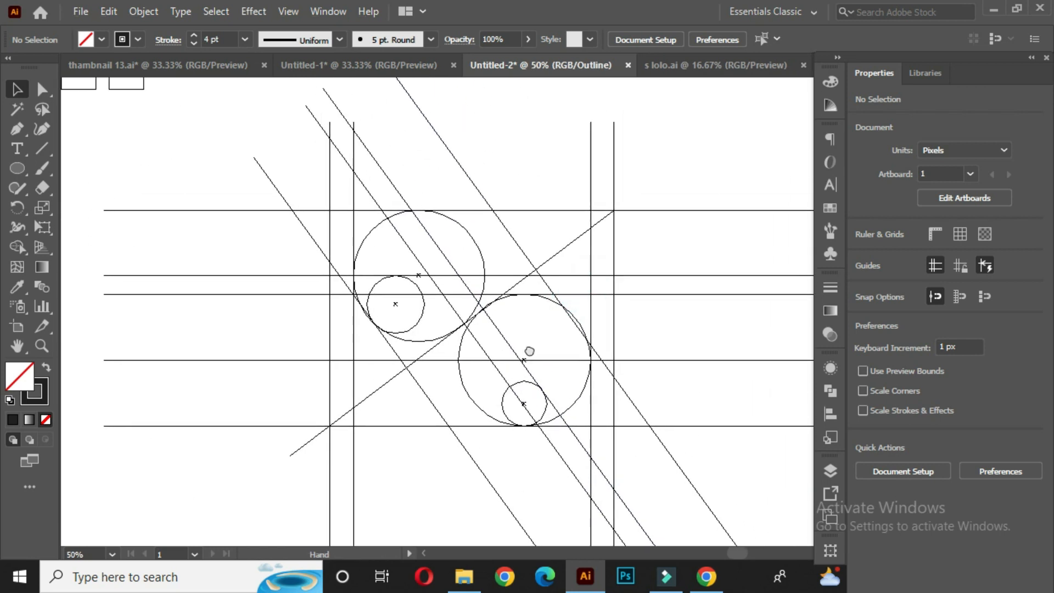
key("ctrl+y")
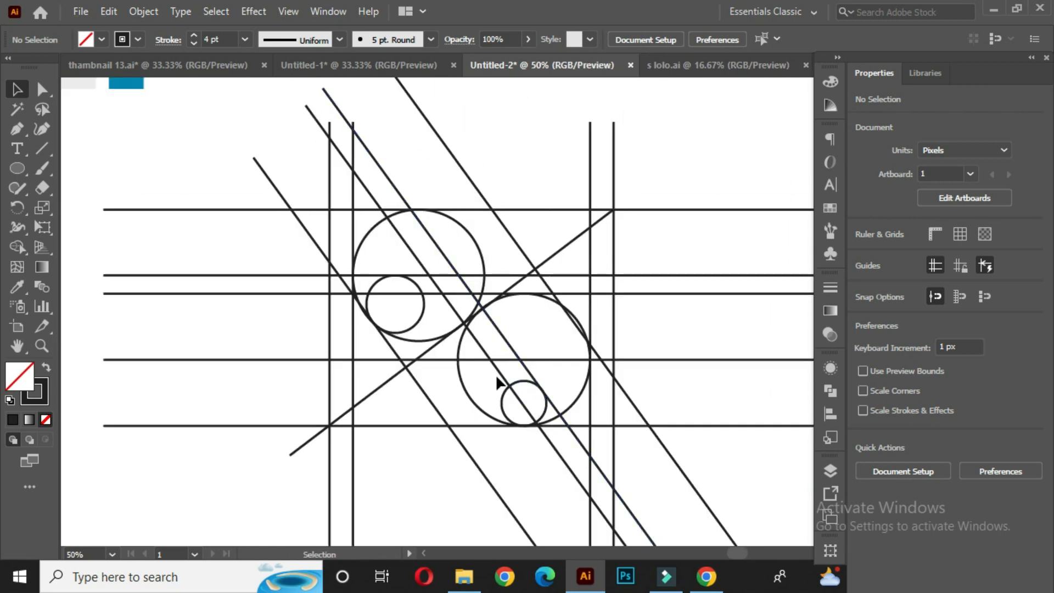
- Select the whole construction and switch to the Shape Builder with a black fill and no stroke
scroll(527, 358, "down", 1)
left_click_drag(598, 372, 592, 327)
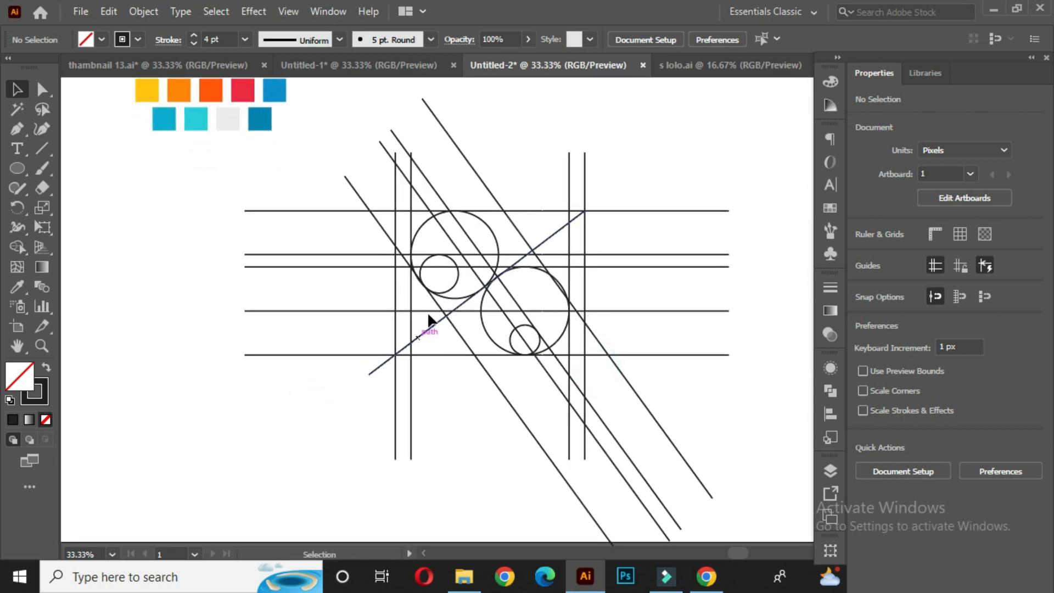
mouse_move(294, 124)
left_mouse_down()
mouse_move(513, 344)
mouse_move(723, 453)
left_mouse_up()
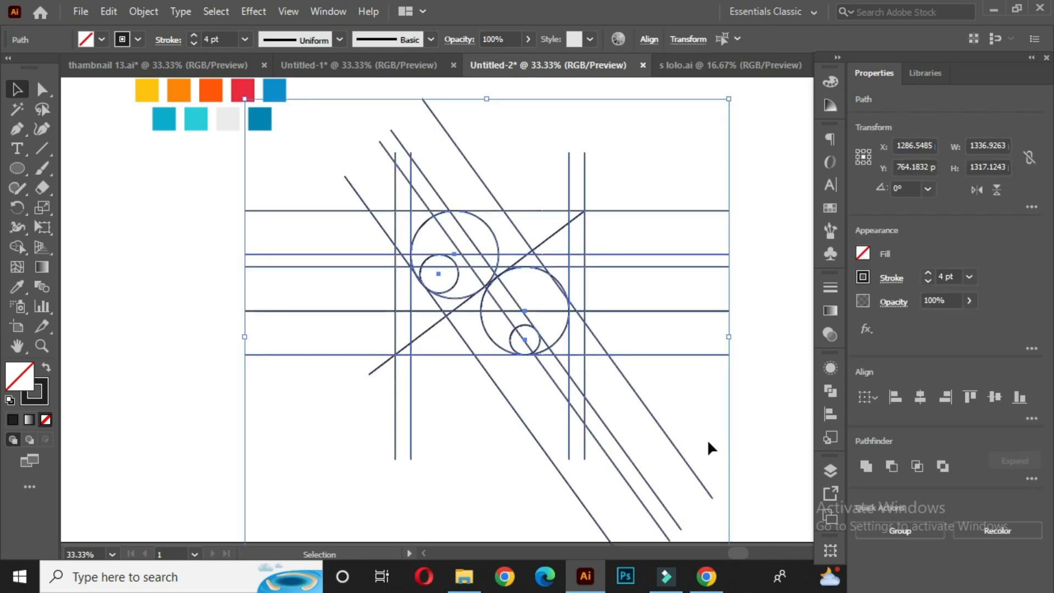
left_click(11, 246)
left_click(98, 248)
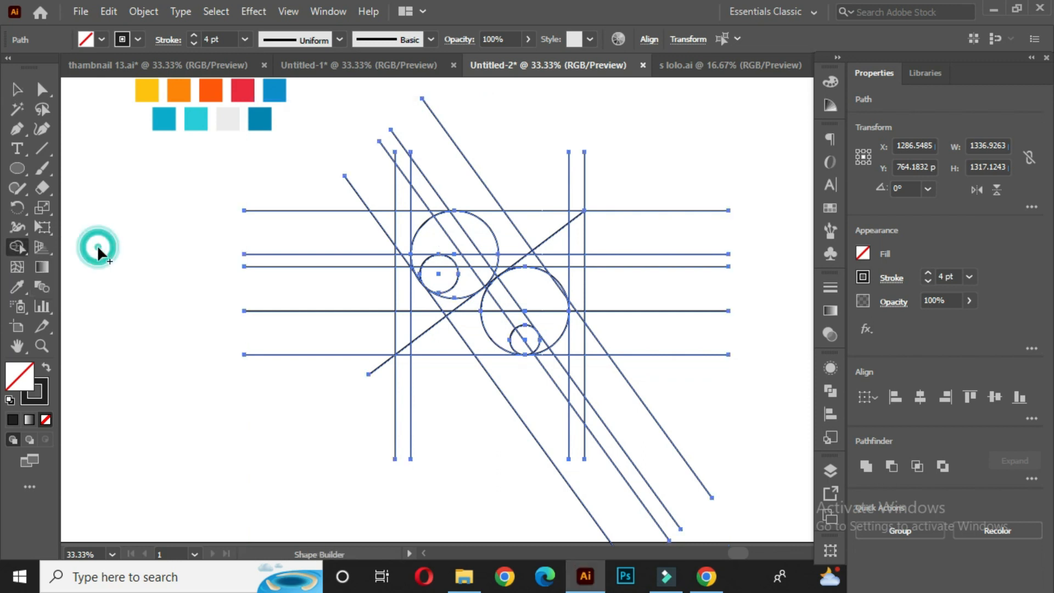
left_click(46, 366)
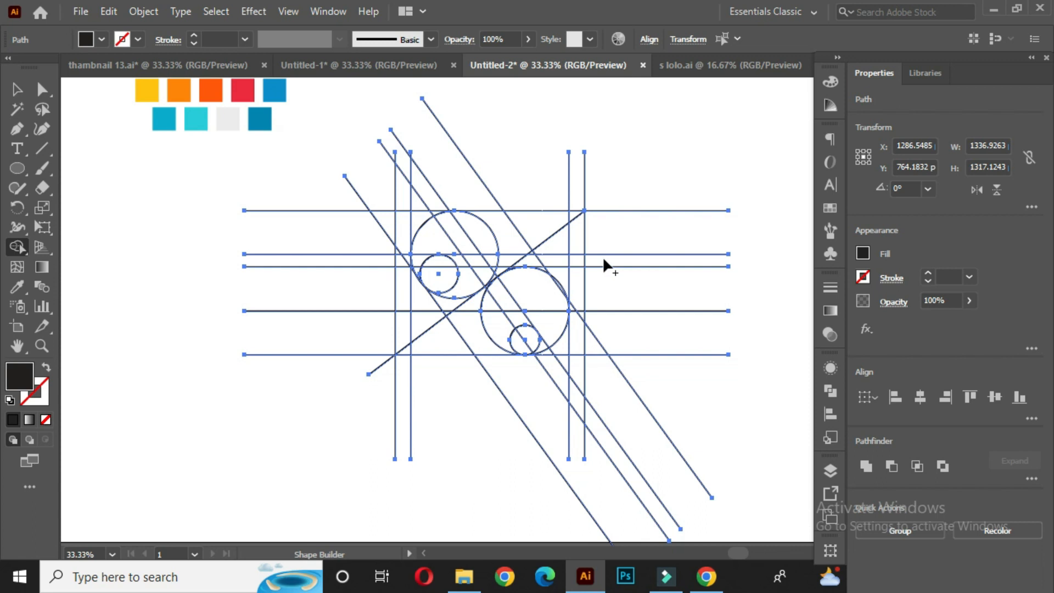
- With the Shape Builder, merge the top bar, upper circle region and diagonal band into the upper stroke of the S
scroll(603, 256, "up", 1)
left_click_drag(506, 254, 516, 274)
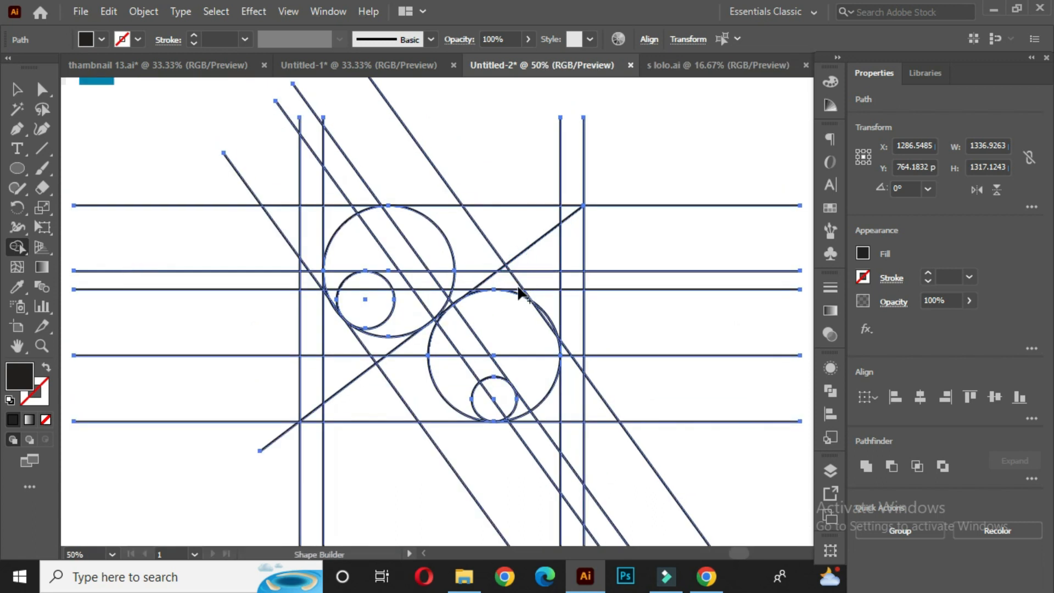
left_click_drag(557, 215, 527, 234)
mouse_move(464, 237)
left_mouse_down()
mouse_move(354, 240)
mouse_move(346, 354)
left_mouse_up()
scroll(329, 292, "up", 3)
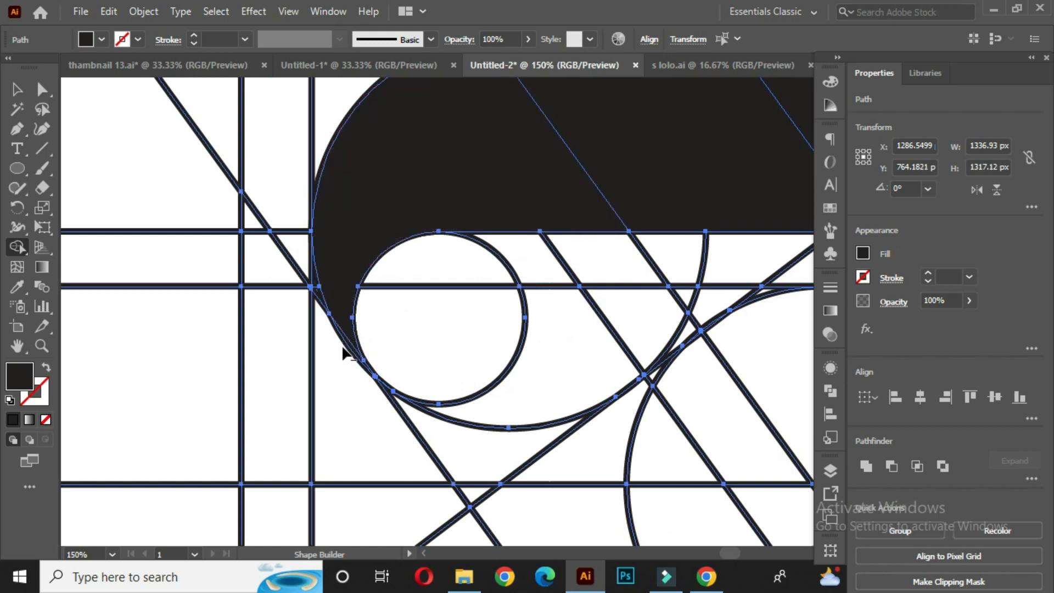
scroll(345, 354, "up", 3)
left_click_drag(352, 265, 365, 341)
scroll(450, 347, "down", 3)
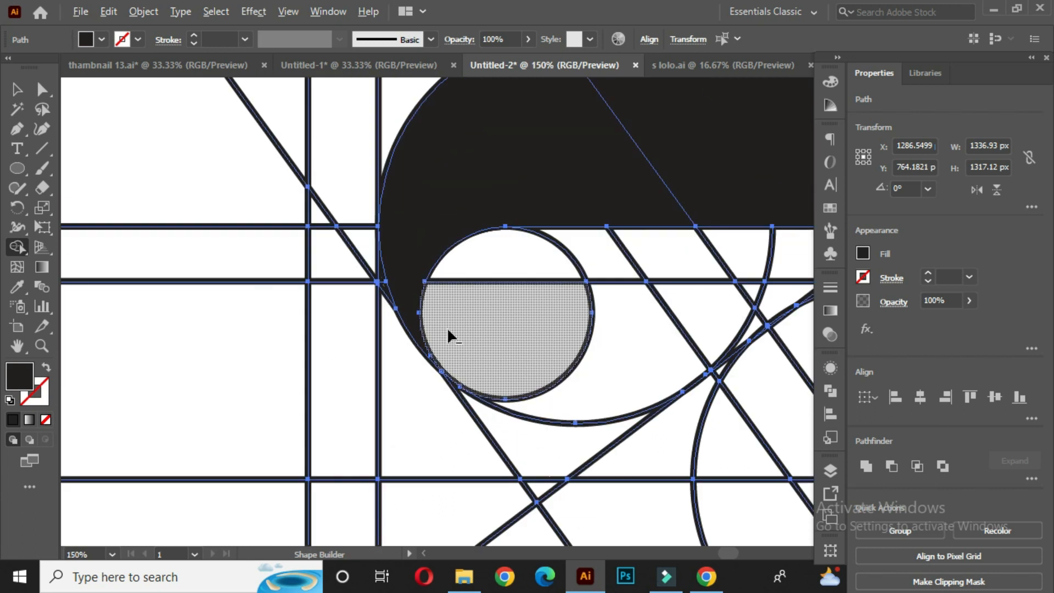
scroll(490, 324, "down", 3)
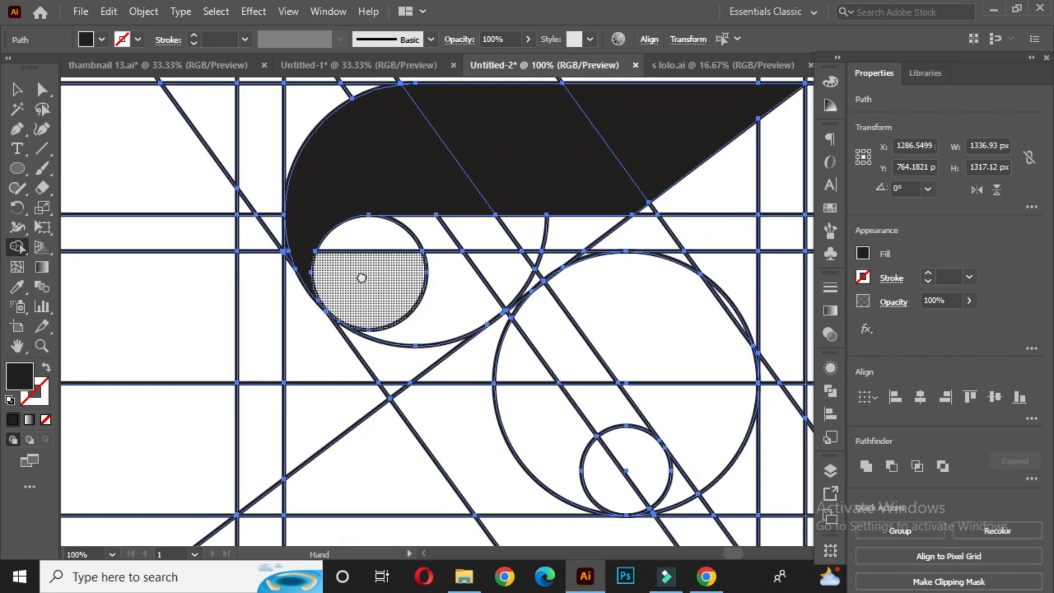
mouse_move(346, 241)
left_mouse_down()
mouse_move(409, 243)
mouse_move(416, 308)
mouse_move(382, 379)
mouse_move(348, 308)
mouse_move(364, 301)
left_mouse_up()
left_click(335, 308)
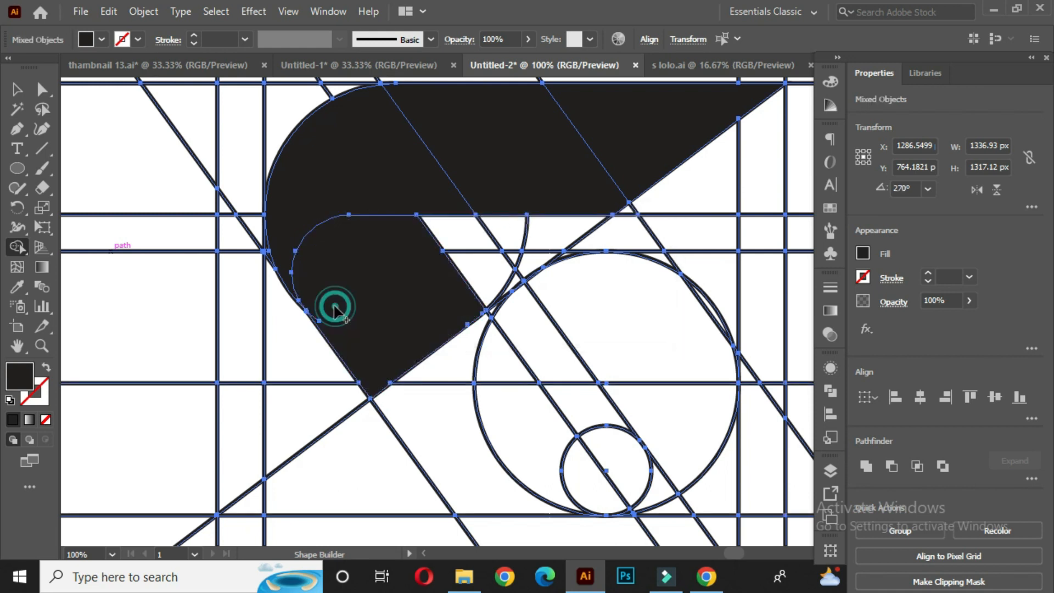
- Fill the lower-left wedge and lower bar, and merge the lower large circle's upper region into them
scroll(354, 293, "down", 1)
left_click(385, 341)
scroll(384, 338, "down", 2)
left_click(284, 409)
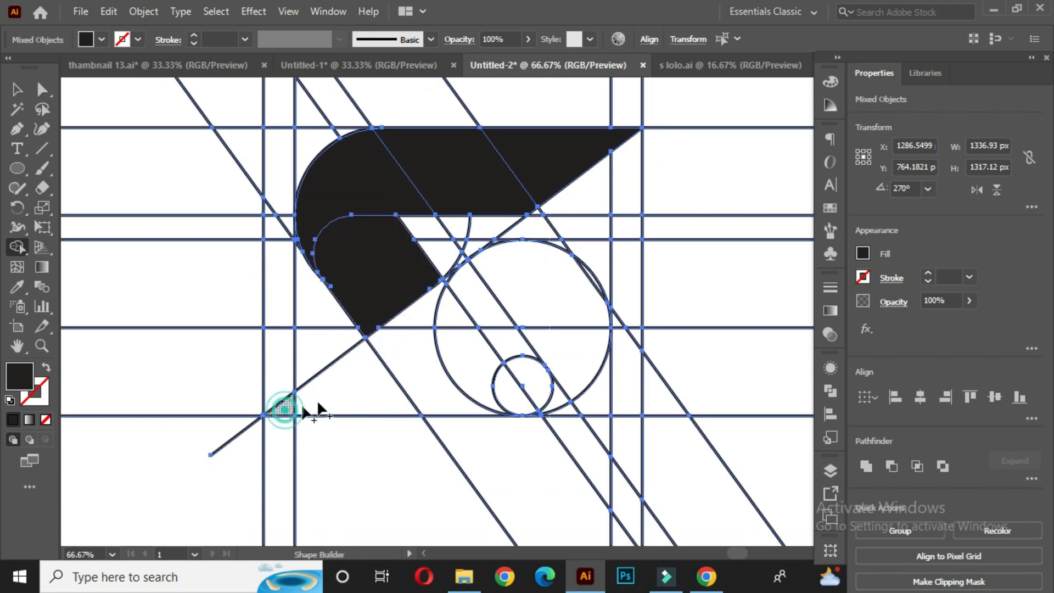
left_click(454, 346)
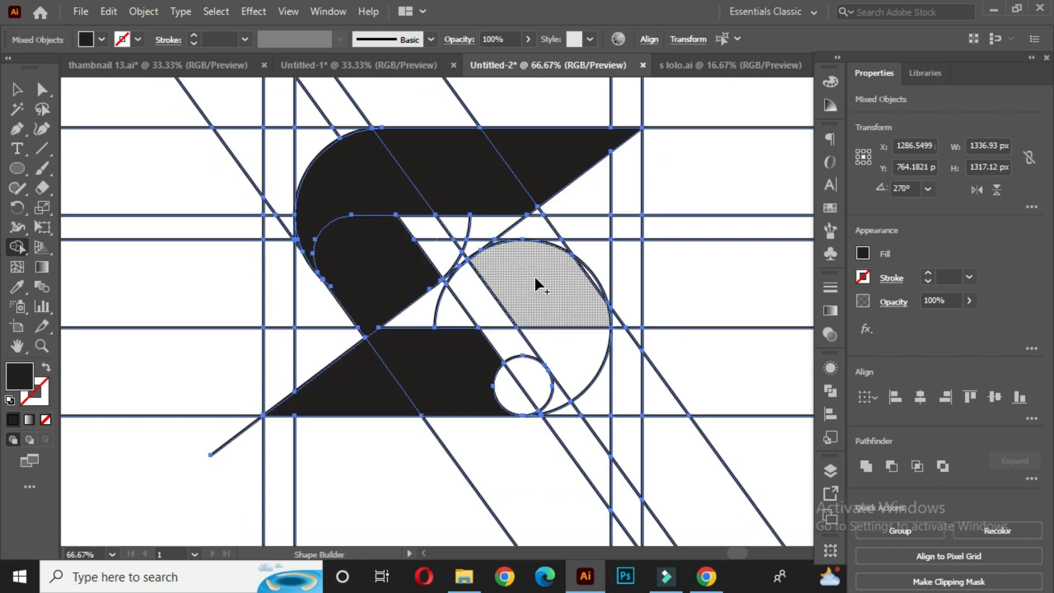
mouse_move(535, 275)
left_mouse_down()
mouse_move(574, 348)
mouse_move(547, 388)
left_mouse_up()
- Merge the lower bar, curved right segment and diagonal band into one lower S stroke, filling the small gap, then deselect
scroll(547, 388, "up", 3)
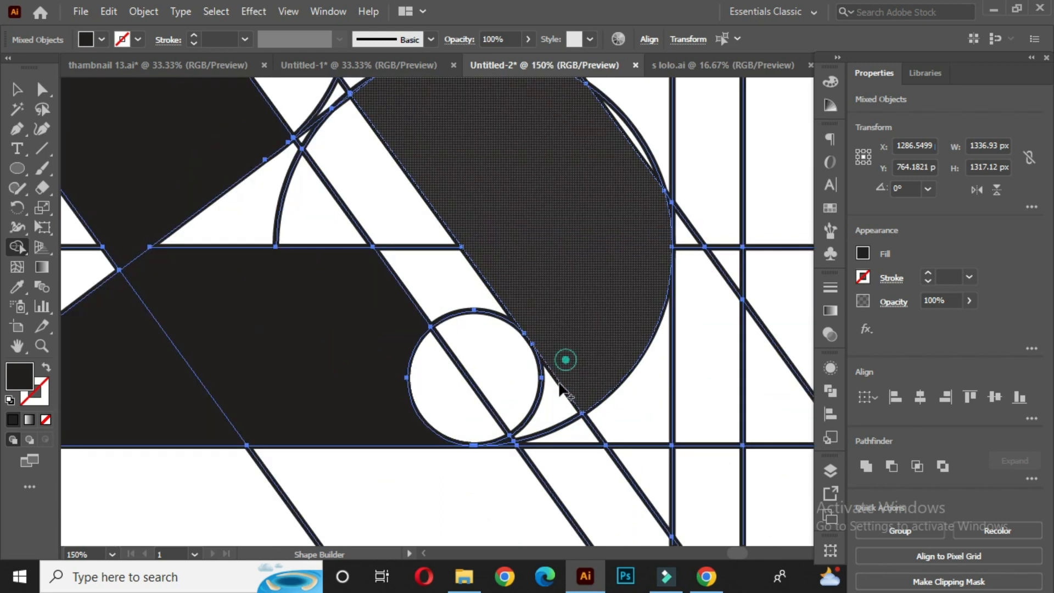
scroll(525, 438, "up", 2)
scroll(536, 428, "down", 3)
left_click_drag(431, 257, 482, 354)
left_click_drag(396, 356, 428, 387)
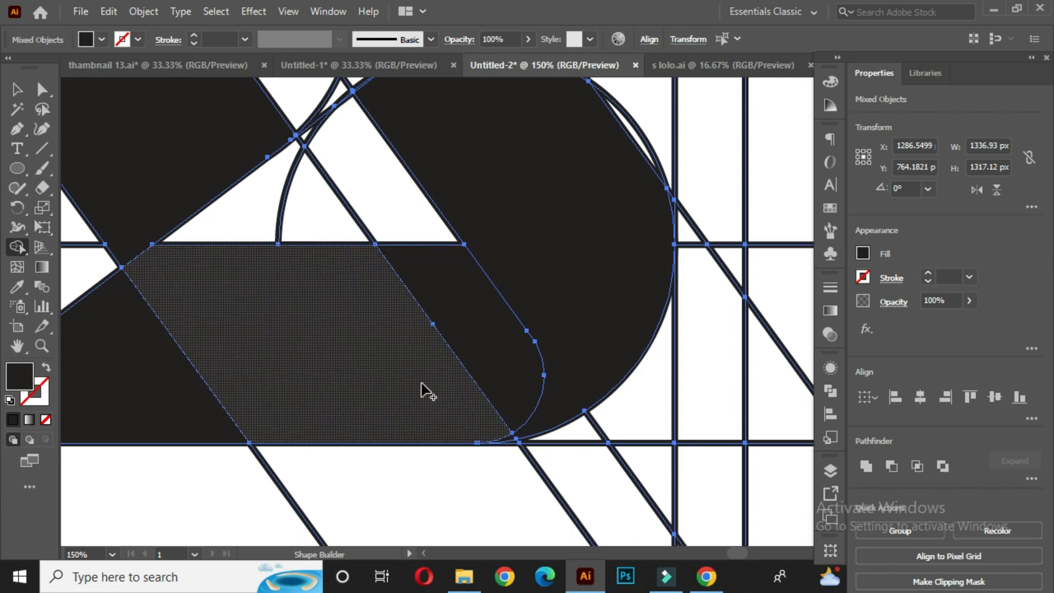
scroll(427, 384, "down", 2)
left_click_drag(467, 267, 507, 335)
scroll(528, 335, "up", 1)
left_click_drag(435, 301, 491, 246)
mouse_move(505, 300)
left_mouse_down()
mouse_move(502, 275)
mouse_move(489, 289)
left_mouse_up()
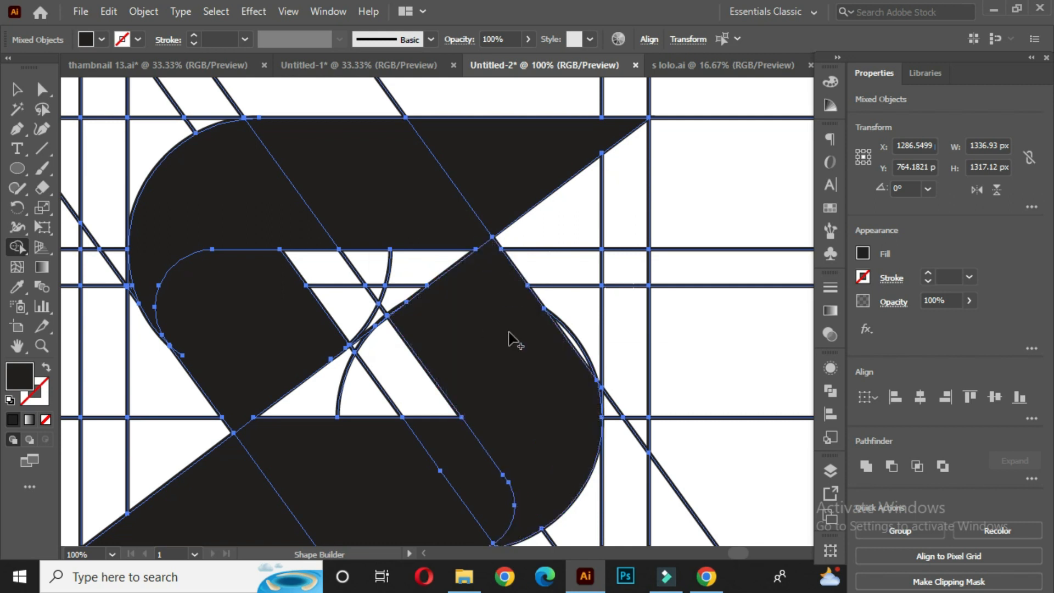
scroll(536, 412, "down", 1)
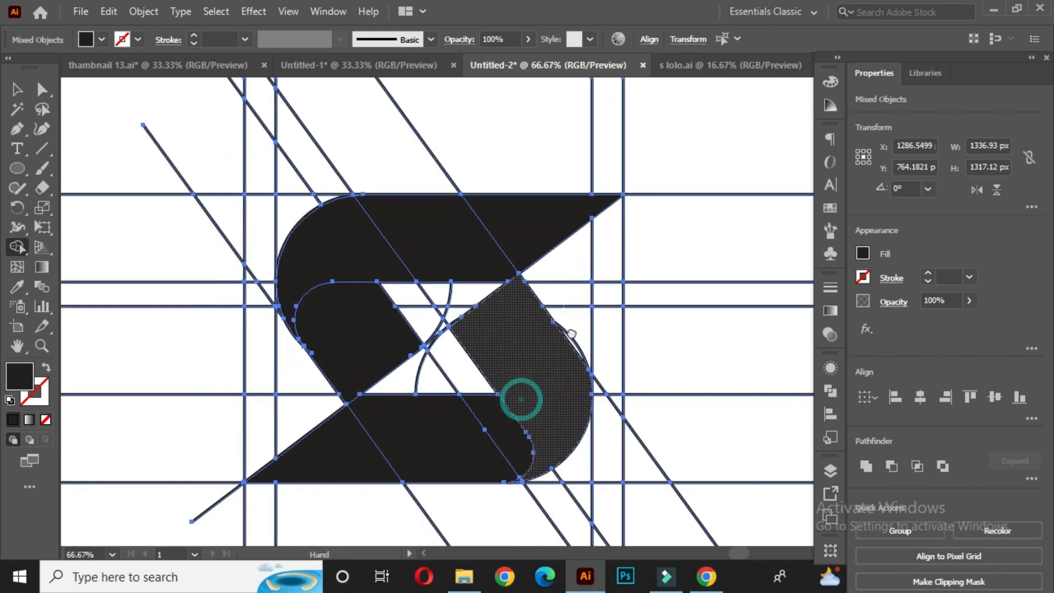
scroll(349, 308, "up", 1)
scroll(349, 308, "up", 4)
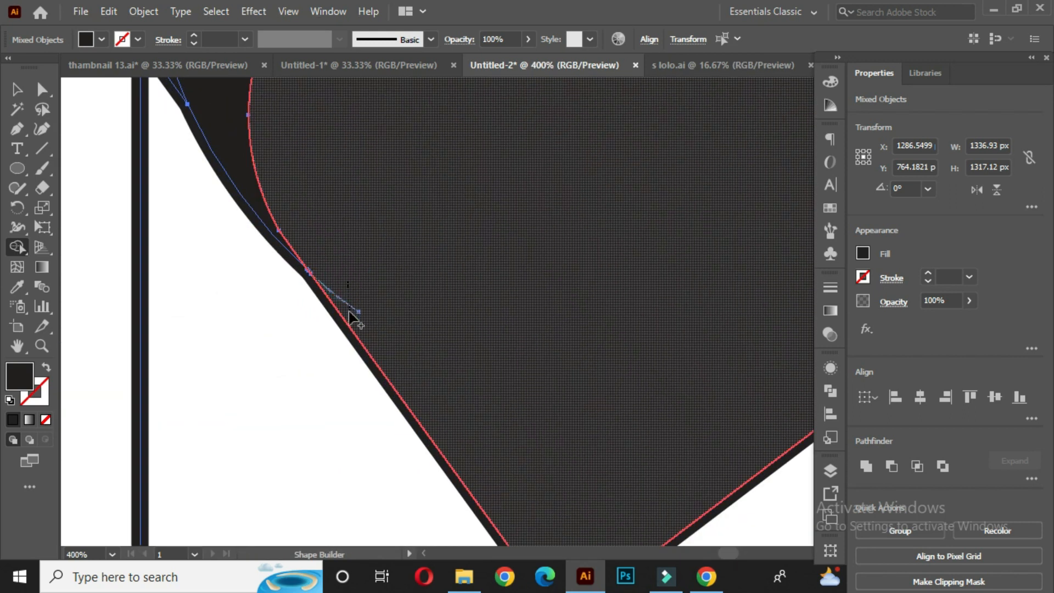
left_click(351, 308)
scroll(360, 307, "down", 6)
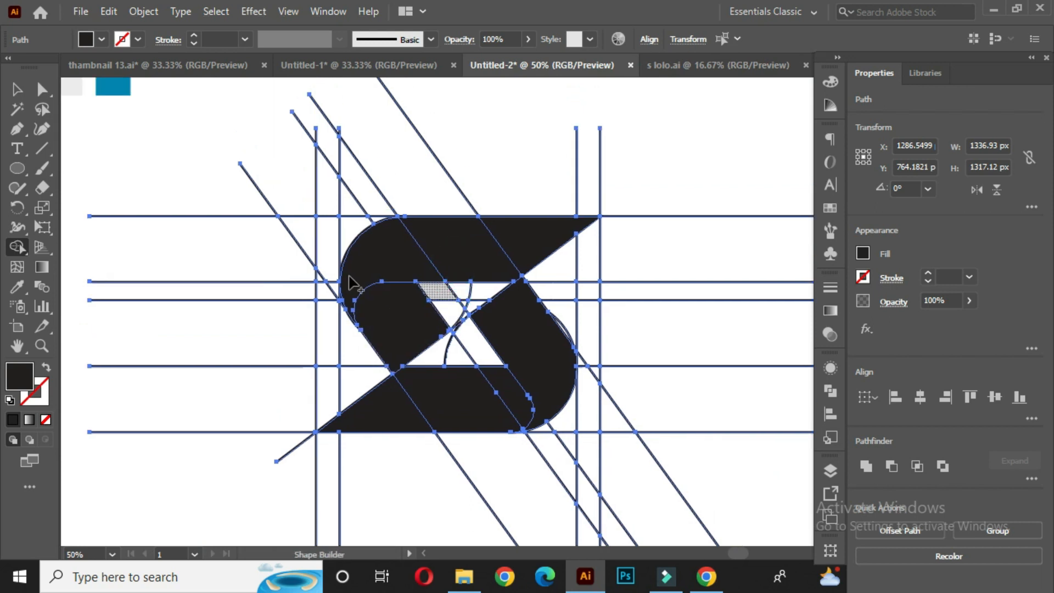
left_click(17, 90)
left_click(175, 171)
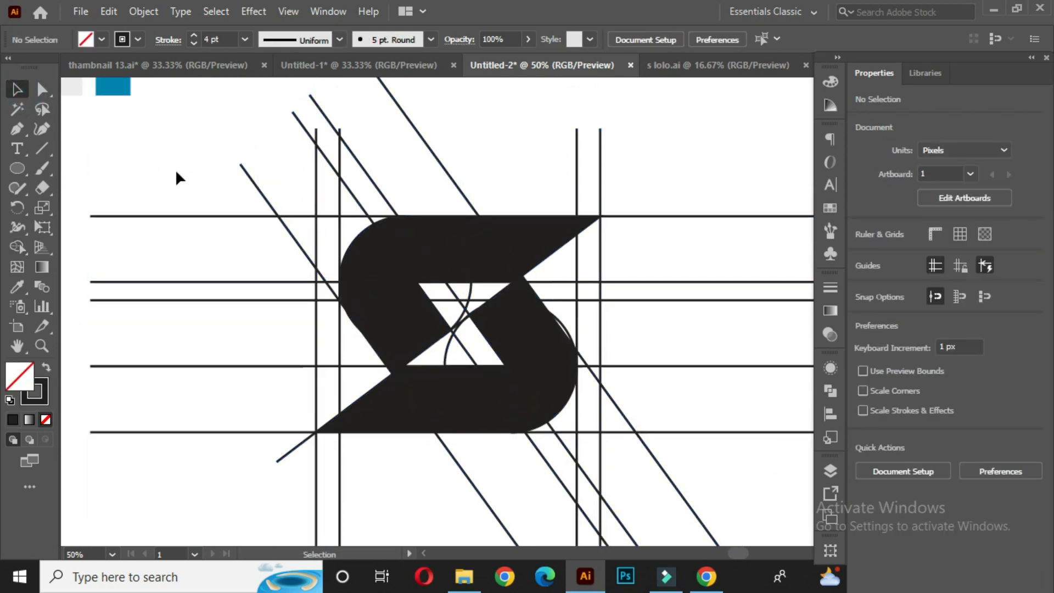
- Select all the S logo pieces and move them to the left, away from the construction lines
scroll(441, 294, "down", 1)
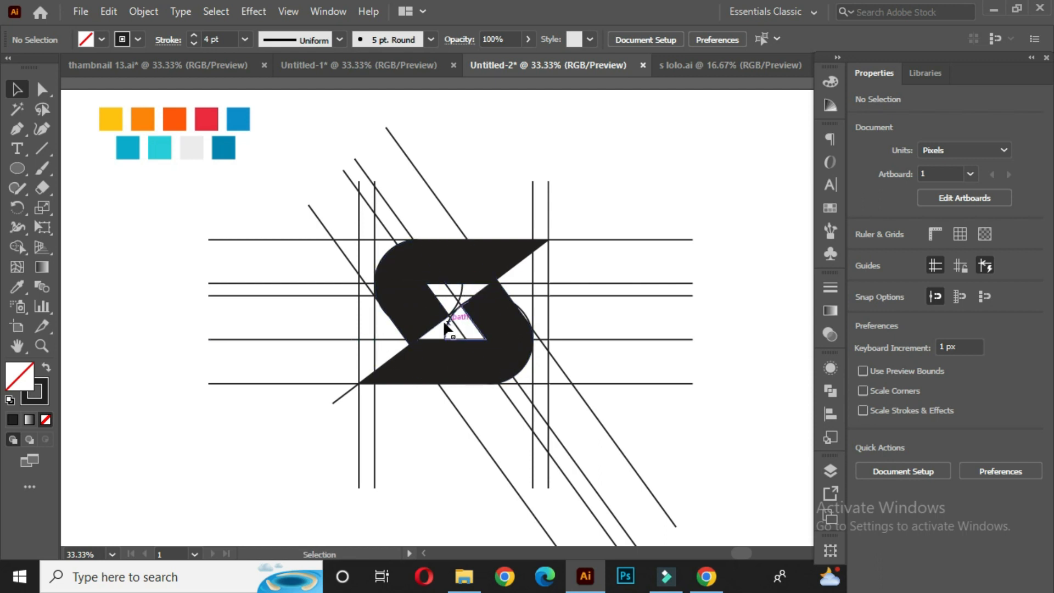
left_click(503, 261)
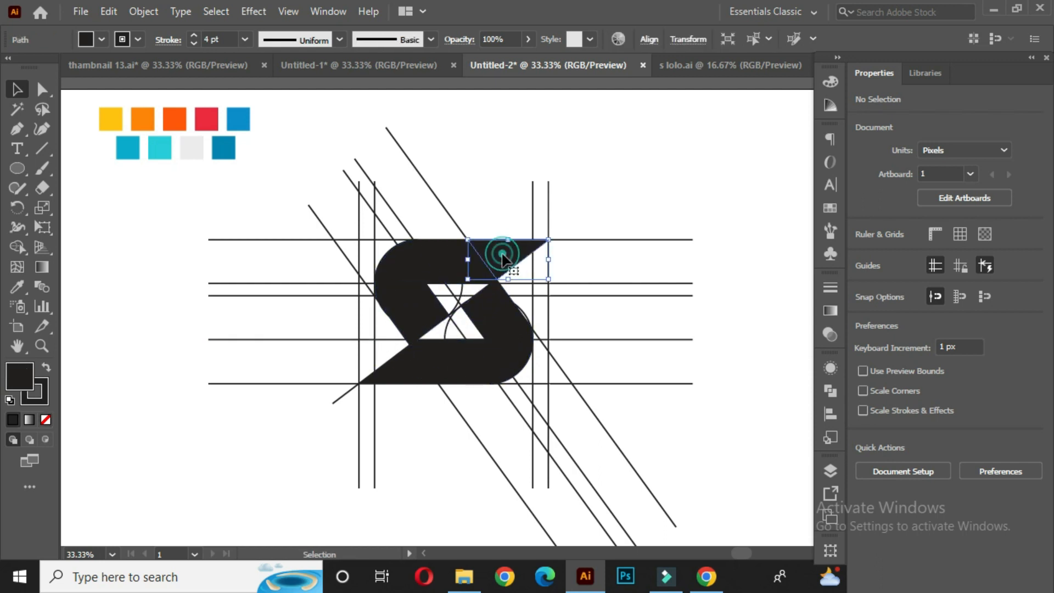
left_click(444, 258, "shift")
left_click(391, 270, "shift")
left_click(490, 353, "shift")
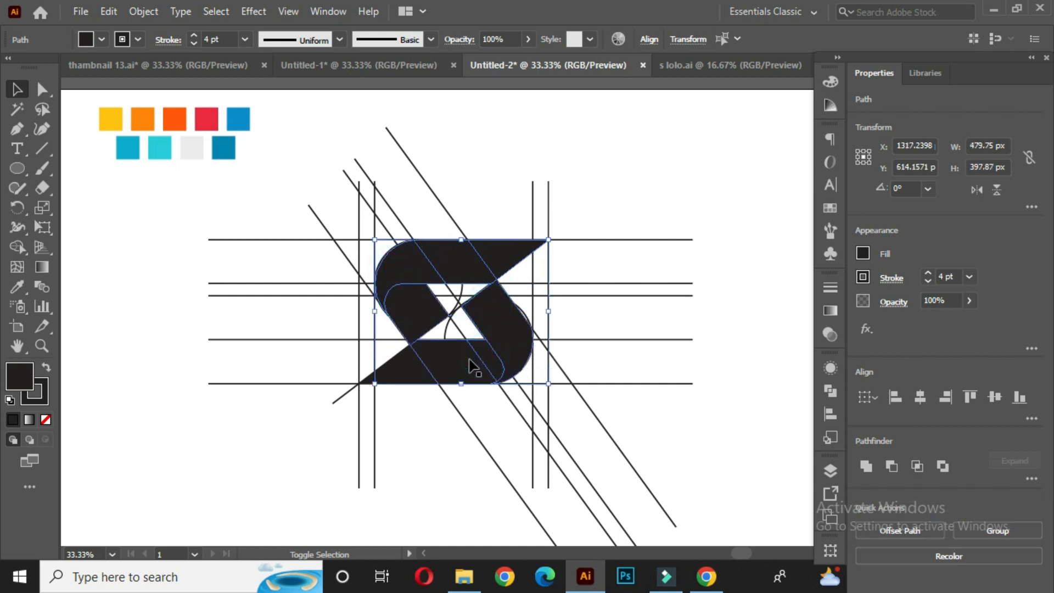
left_click(412, 373, "shift")
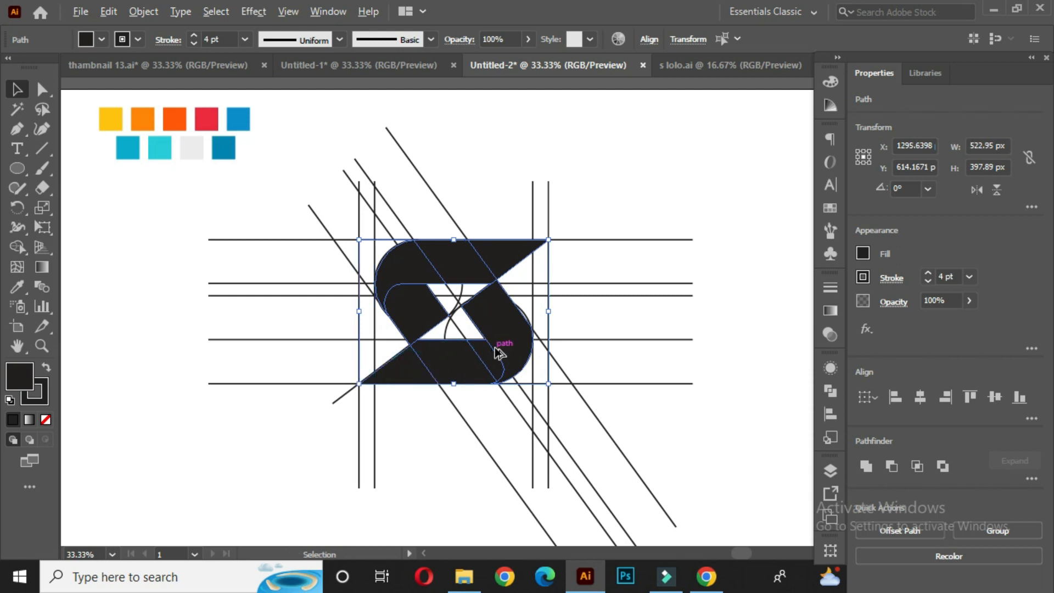
scroll(497, 354, "down", 1)
left_click_drag(501, 347, 232, 344)
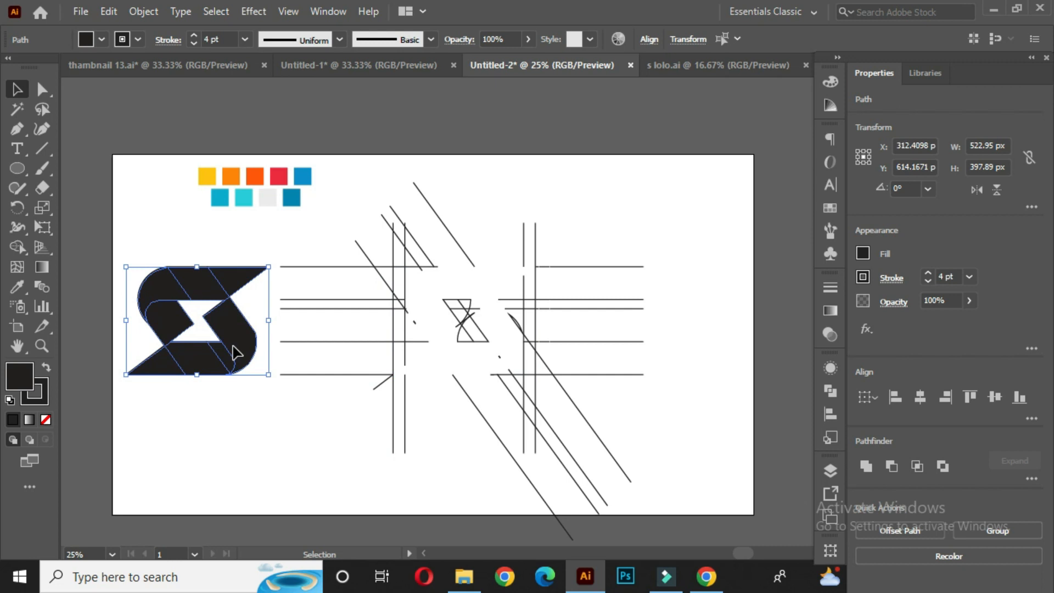
- Select all the leftover construction lines and delete them
left_click(530, 213)
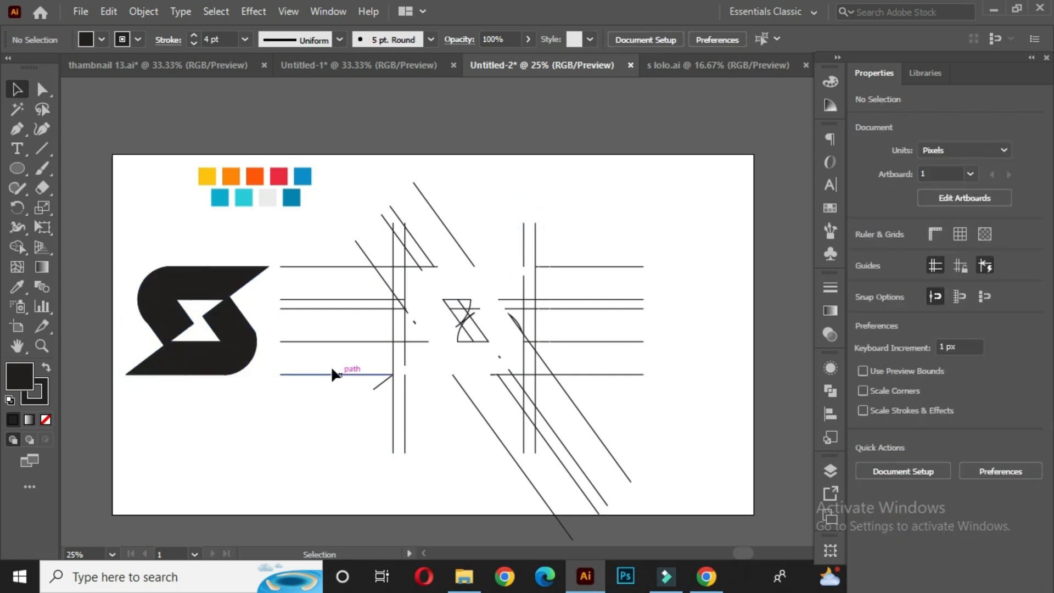
left_click_drag(323, 209, 693, 474)
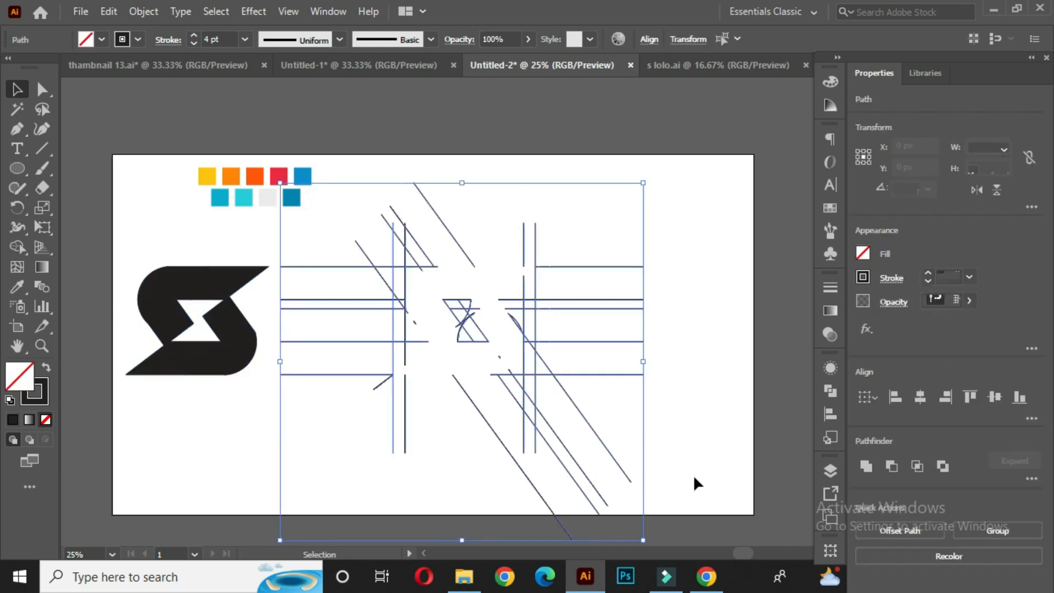
key("Delete")
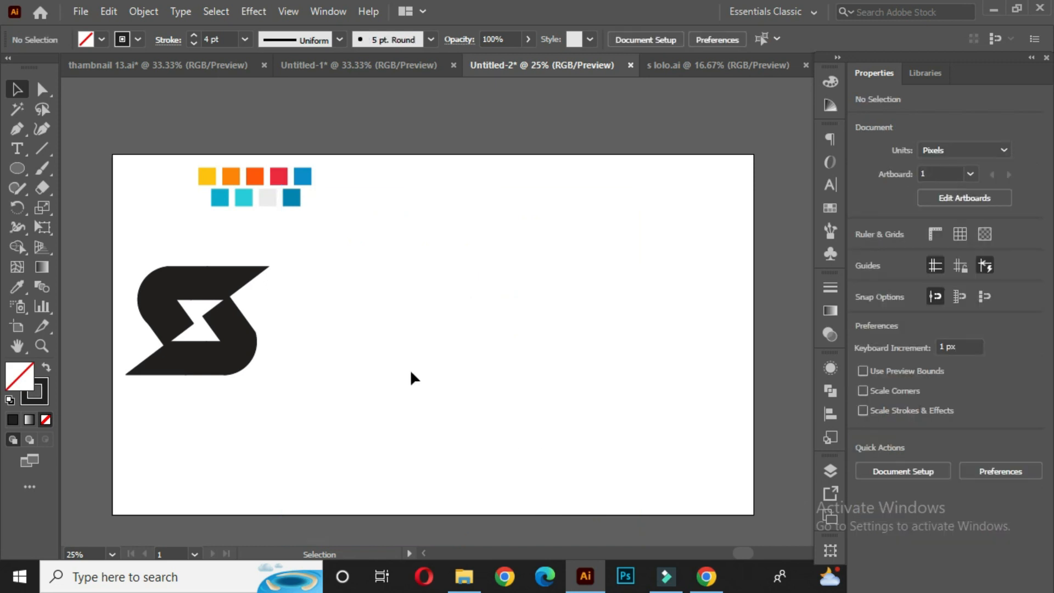
- Move the S logo back to the centre of the artboard
left_click(256, 367)
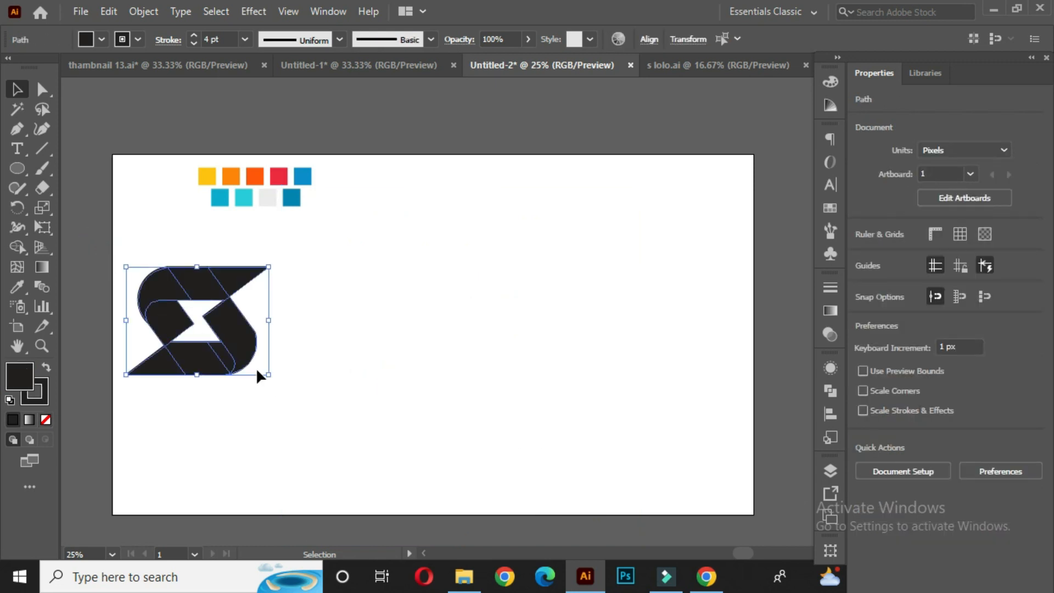
left_click_drag(249, 342, 494, 336)
left_click_drag(517, 375, 533, 390)
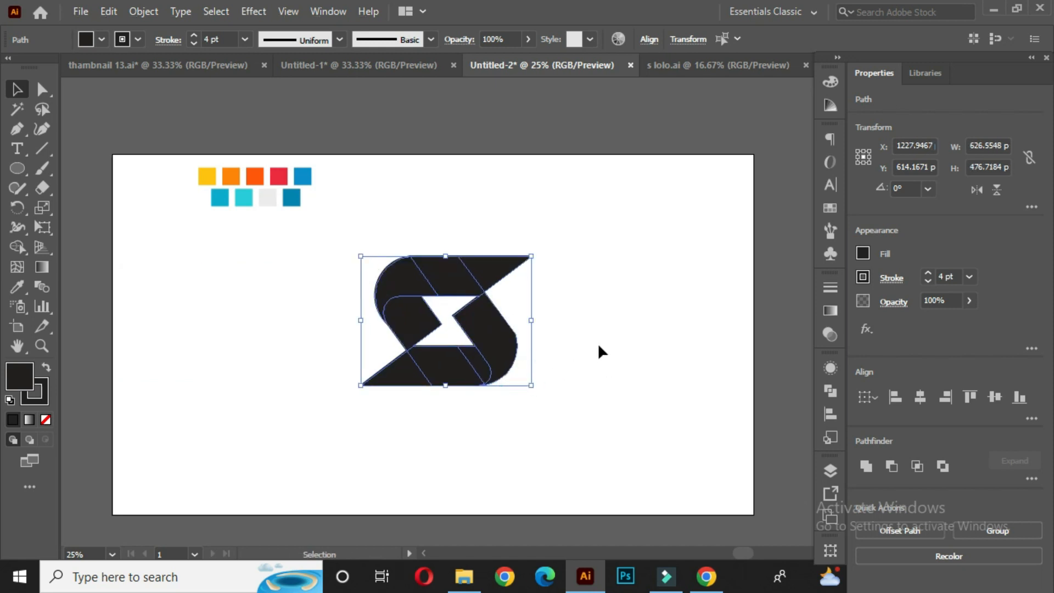
left_click(597, 342)
- Move the colour swatches to sit centred above the logo
scroll(413, 323, "up", 1)
left_click_drag(435, 331, 452, 311)
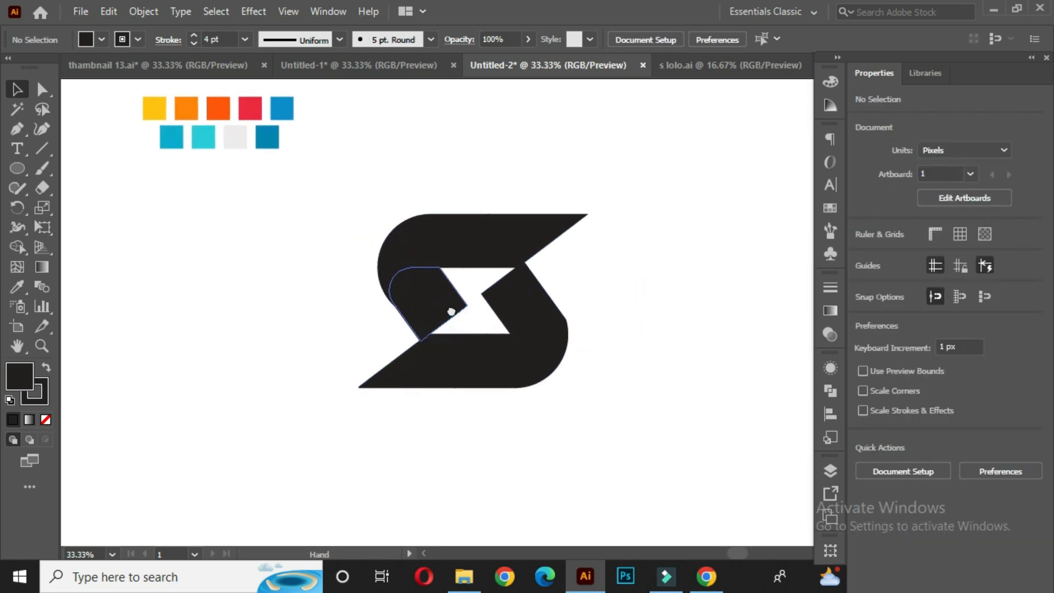
left_click(246, 138)
left_click_drag(261, 147, 512, 149)
left_click(622, 142)
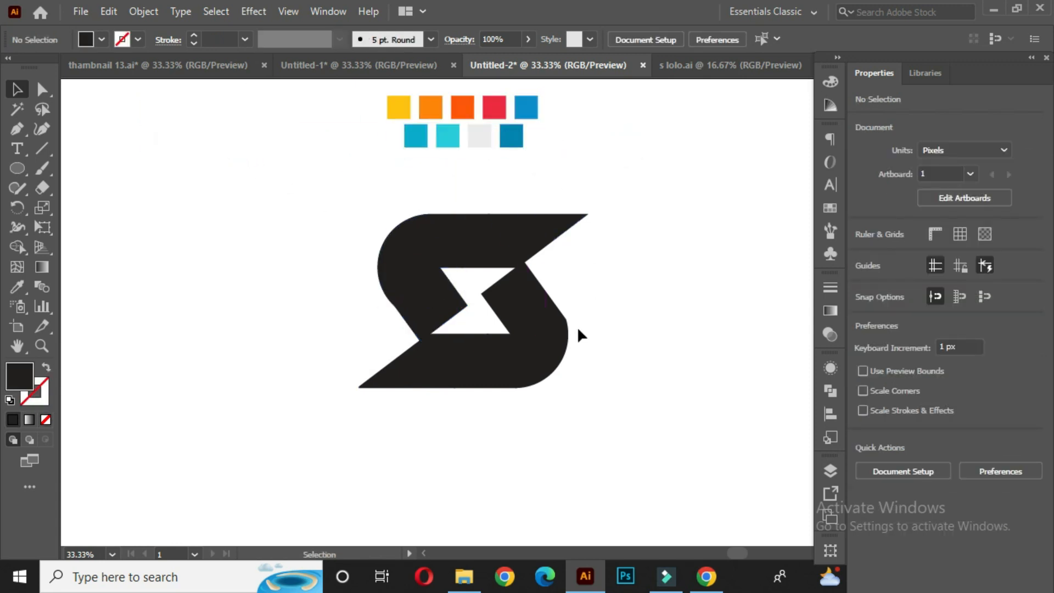
- Fill the top-right triangular piece of the S with the yellow swatch colour using the Eyedropper
left_click(554, 233)
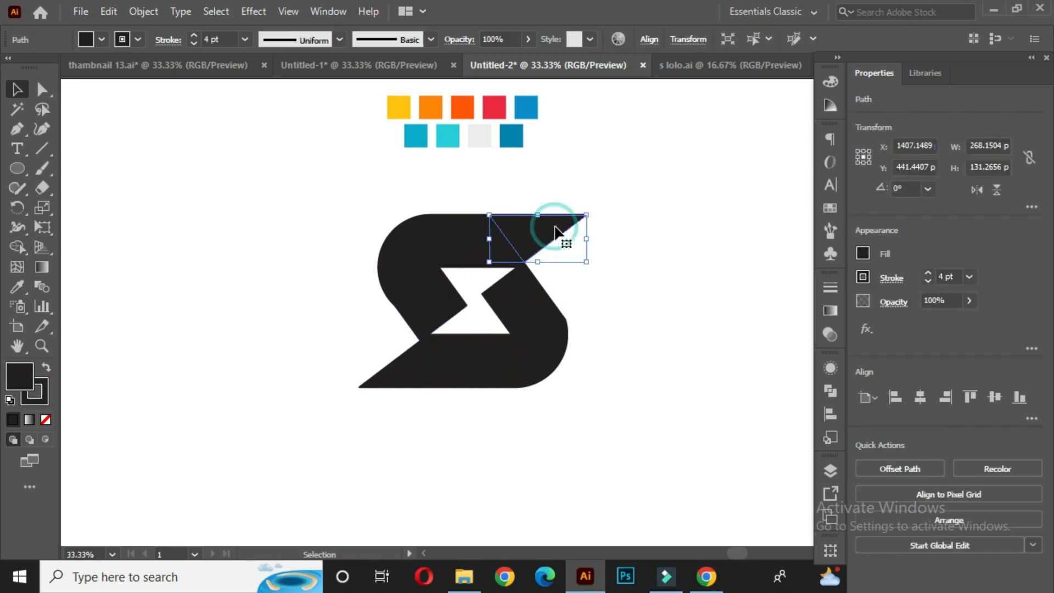
left_click(24, 288)
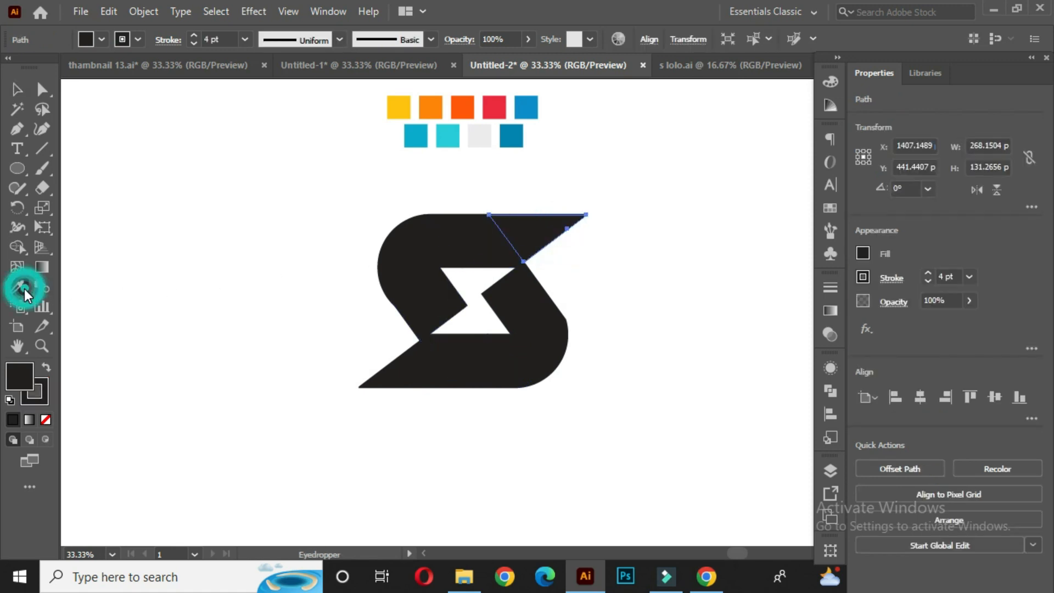
left_click(398, 112)
left_click(19, 91)
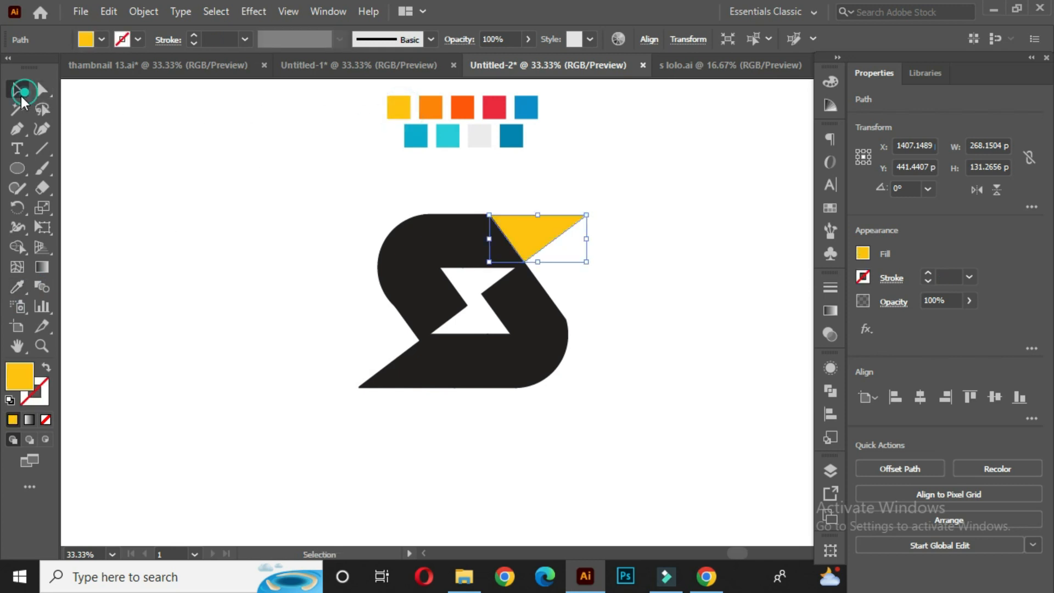
left_click(198, 186)
- Fill the adjacent parallelogram piece of the top stroke with the orange swatch colour
left_click(477, 252)
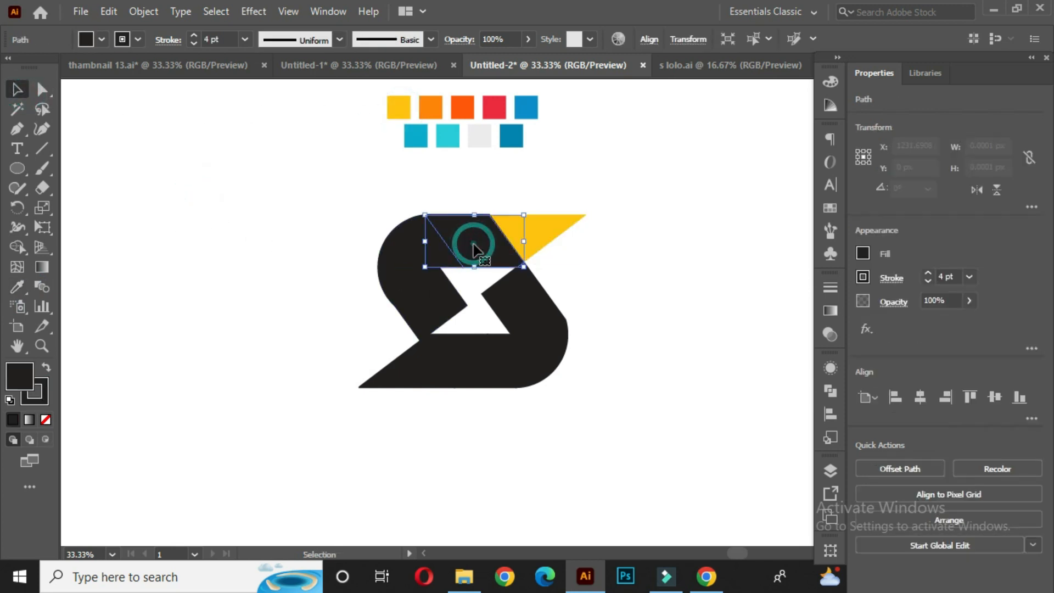
key("i")
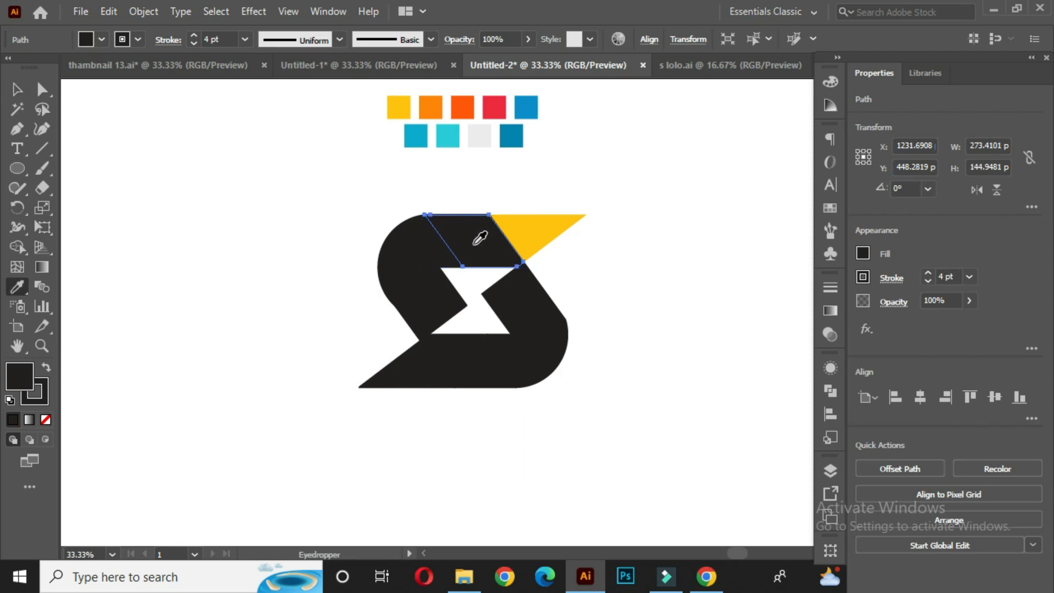
left_click(431, 111)
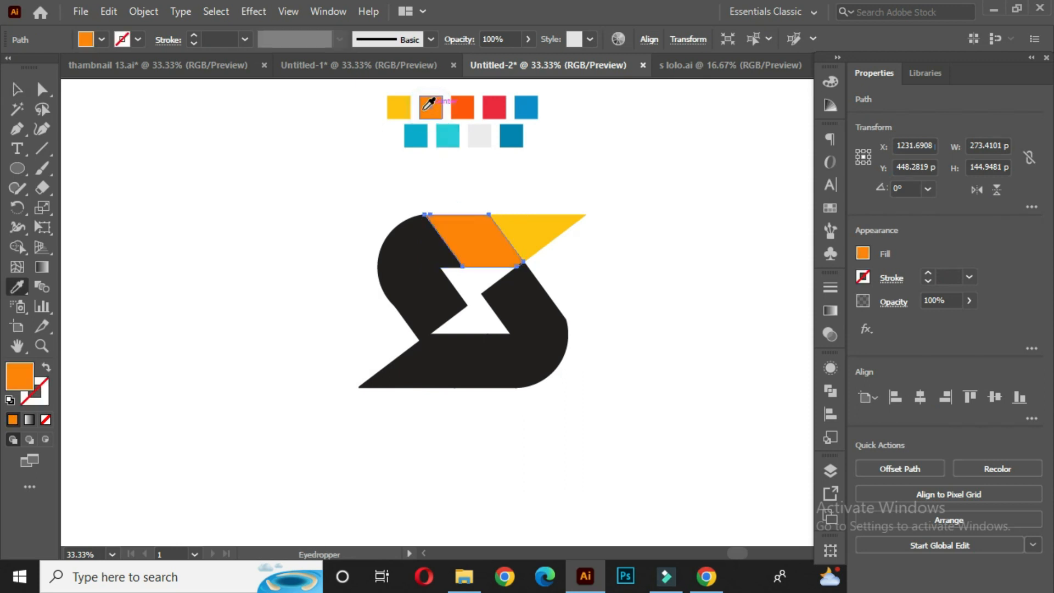
- Fill the curved top-left piece of the S with the red-orange swatch colour
left_click(18, 87)
left_click(402, 240)
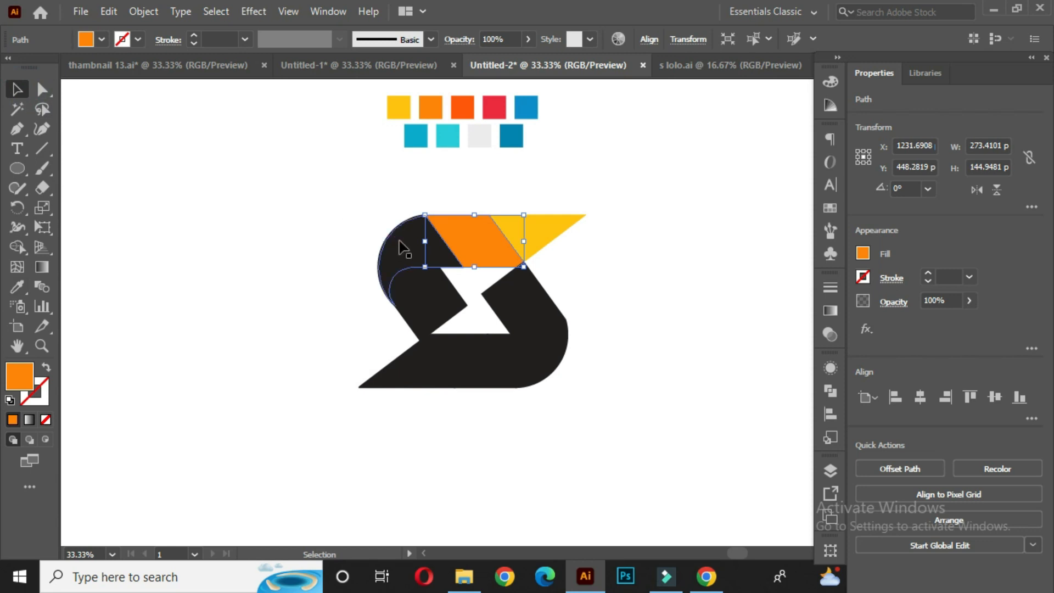
key("i")
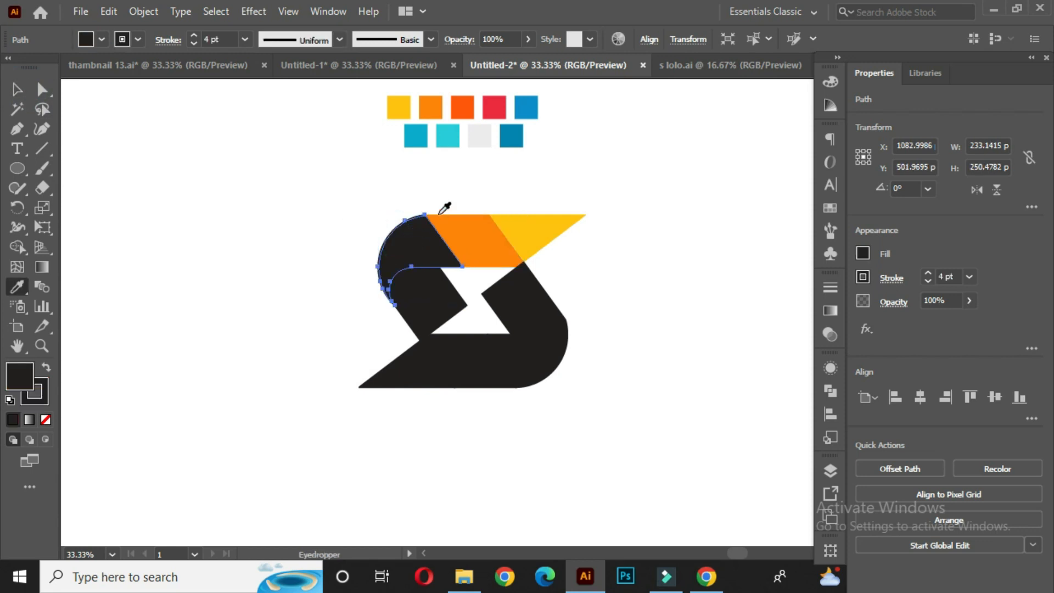
left_click(461, 112)
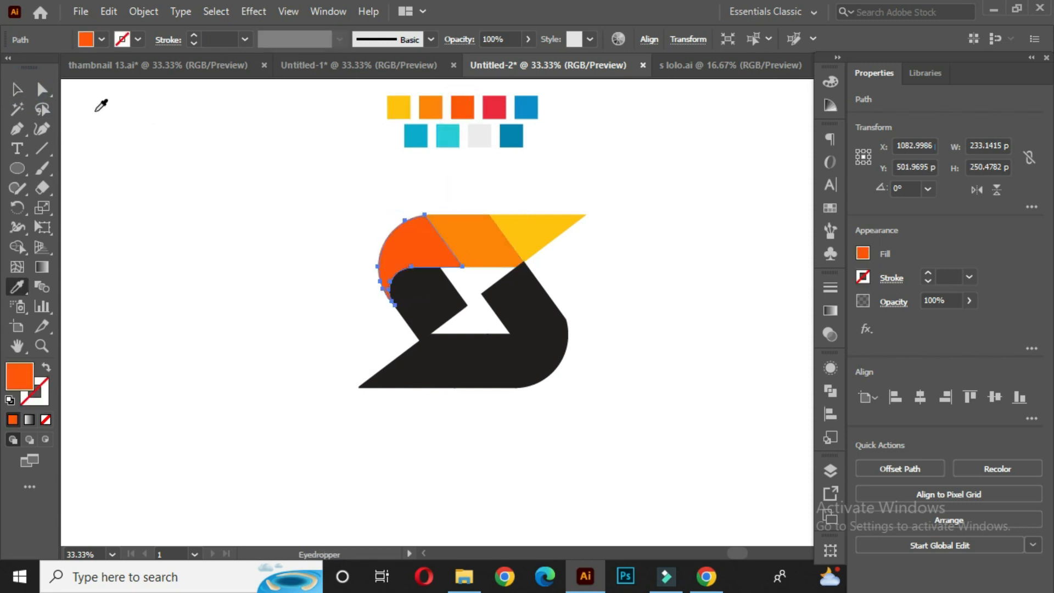
- Fill the middle-left piece of the S with the red swatch colour using the Eyedropper
left_click(419, 294, "ctrl")
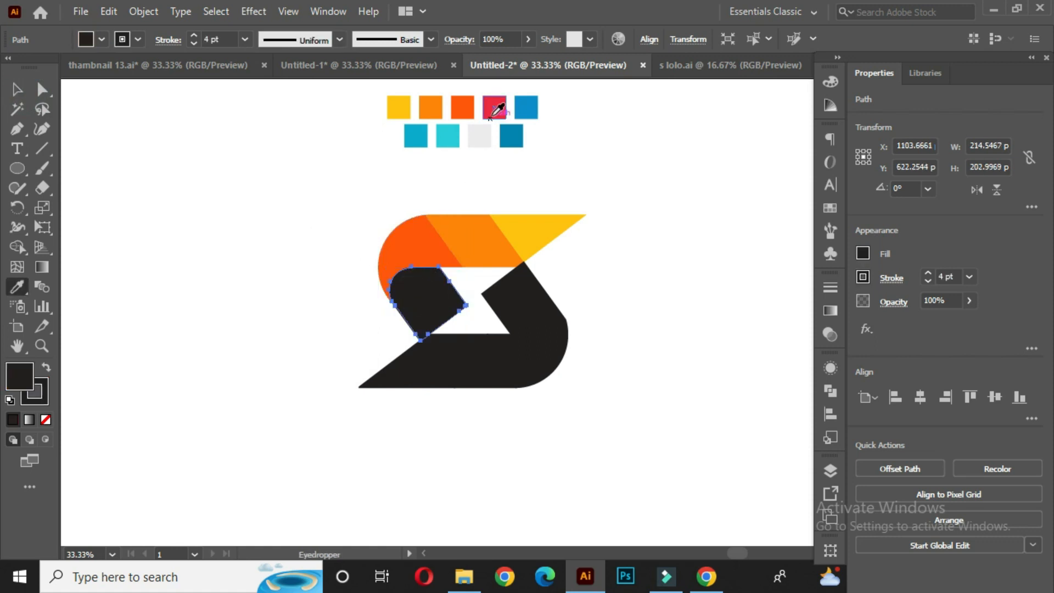
left_click(498, 110)
left_click(17, 89)
- Fill the right diagonal piece of the S with the blue swatch colour
left_click(510, 289)
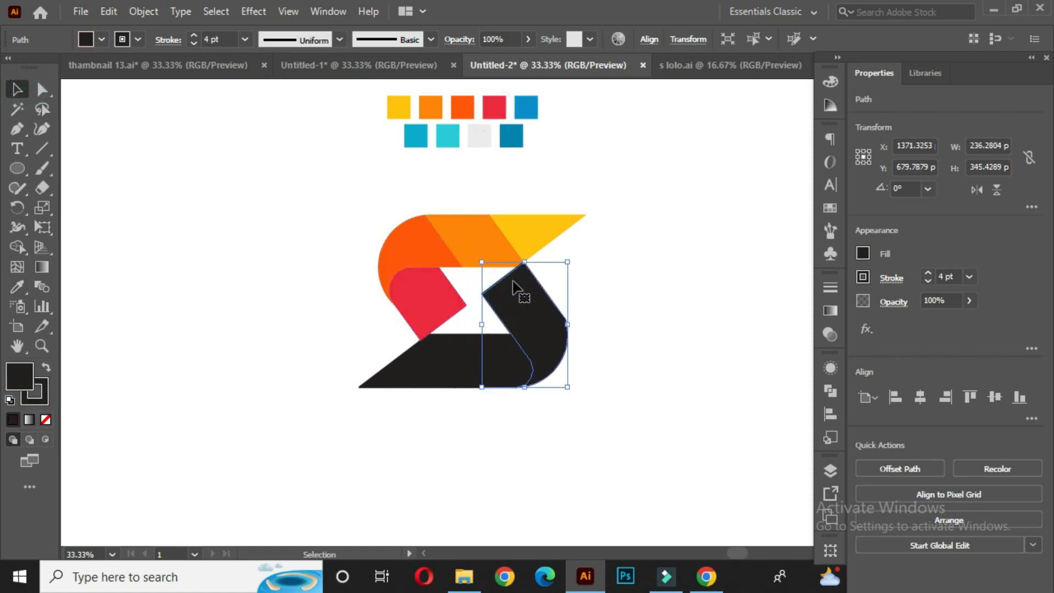
key("i")
left_click(525, 107)
left_click(17, 89)
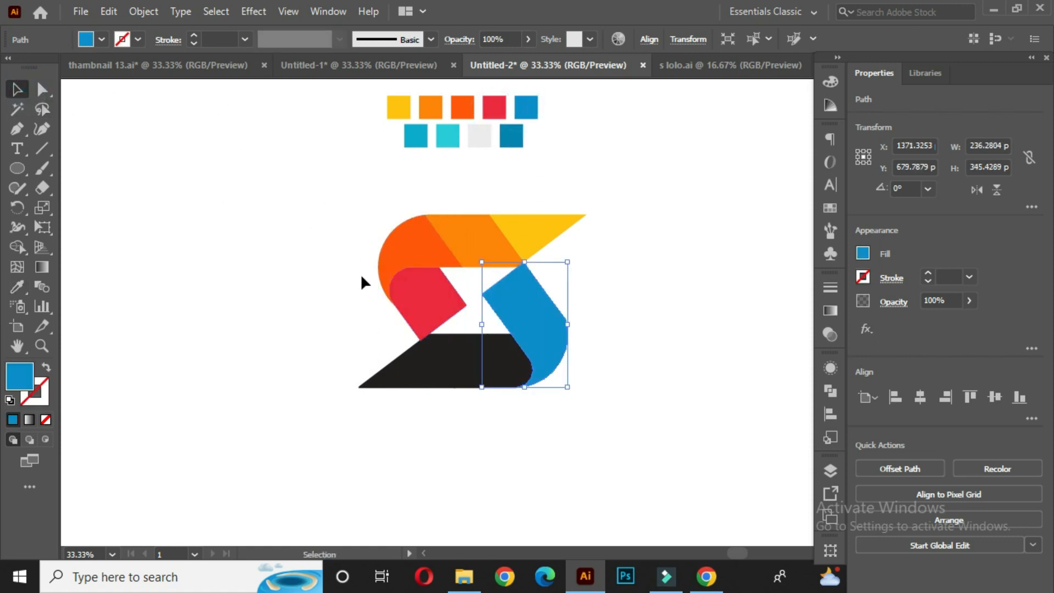
- Fill the bottom middle parallelogram with the first swatch colour of the second row
left_click(465, 352)
key("i")
left_click(416, 136)
key("v")
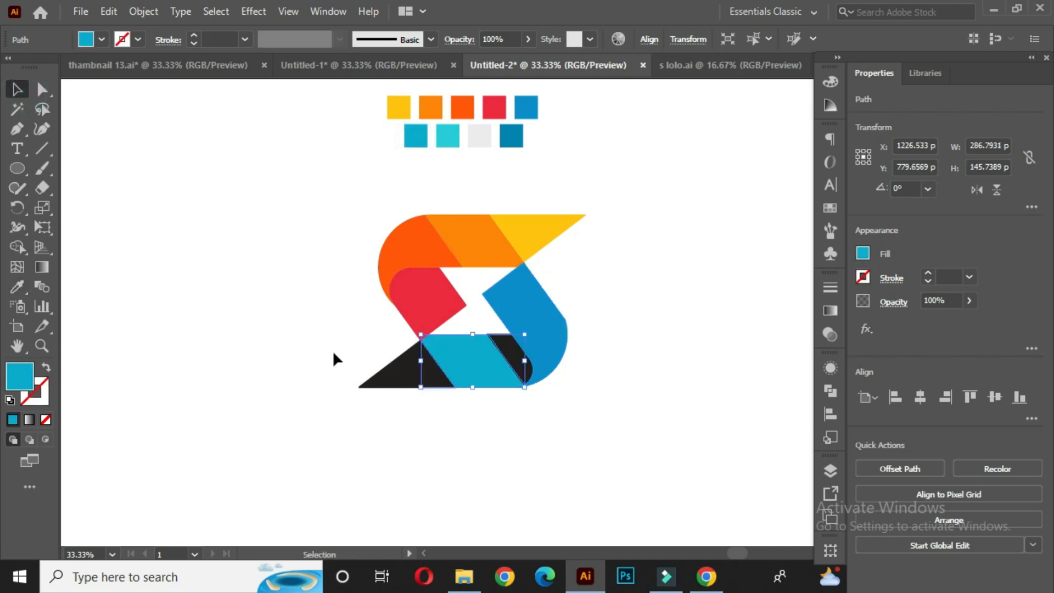
- Fill the bottom-left triangle of the S with the light cyan swatch colour
left_click(408, 378)
key("i")
left_click(448, 138)
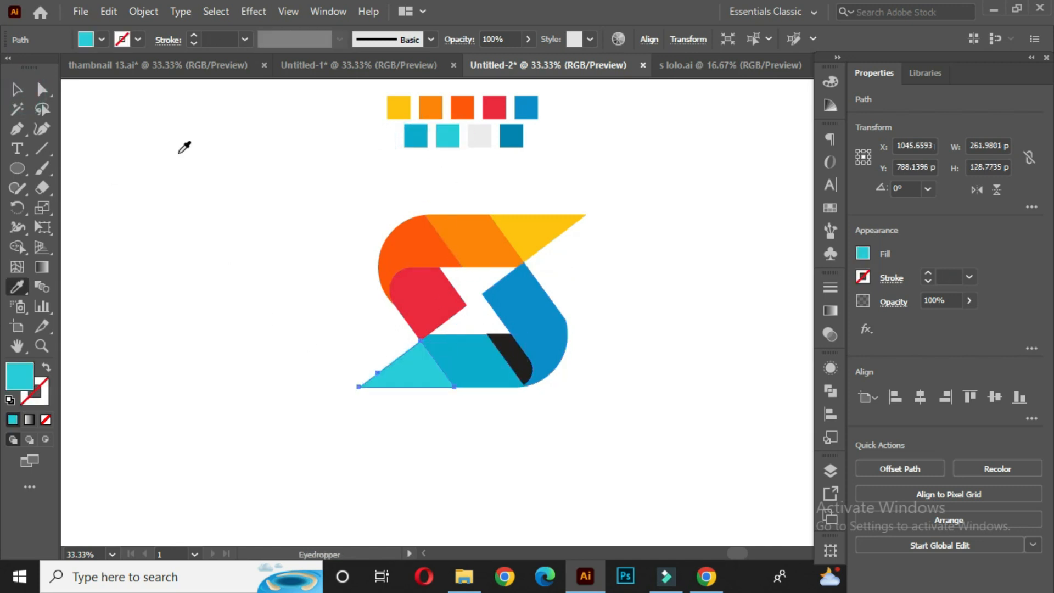
left_click(17, 89)
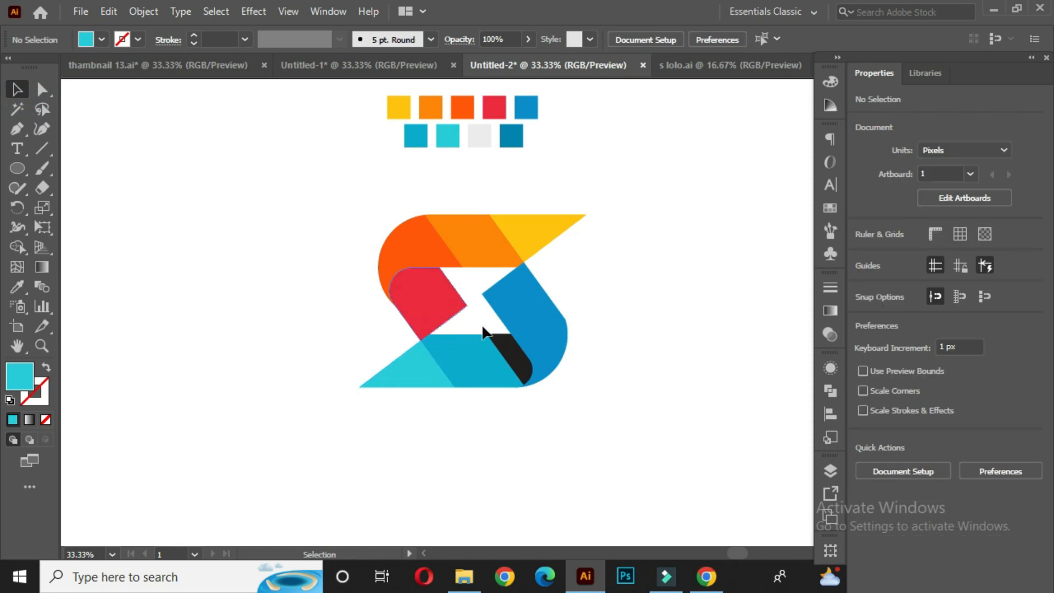
- Draw a curved Pen path across the upper part of the red piece and make it stroke-only
left_click_drag(24, 133, 117, 131)
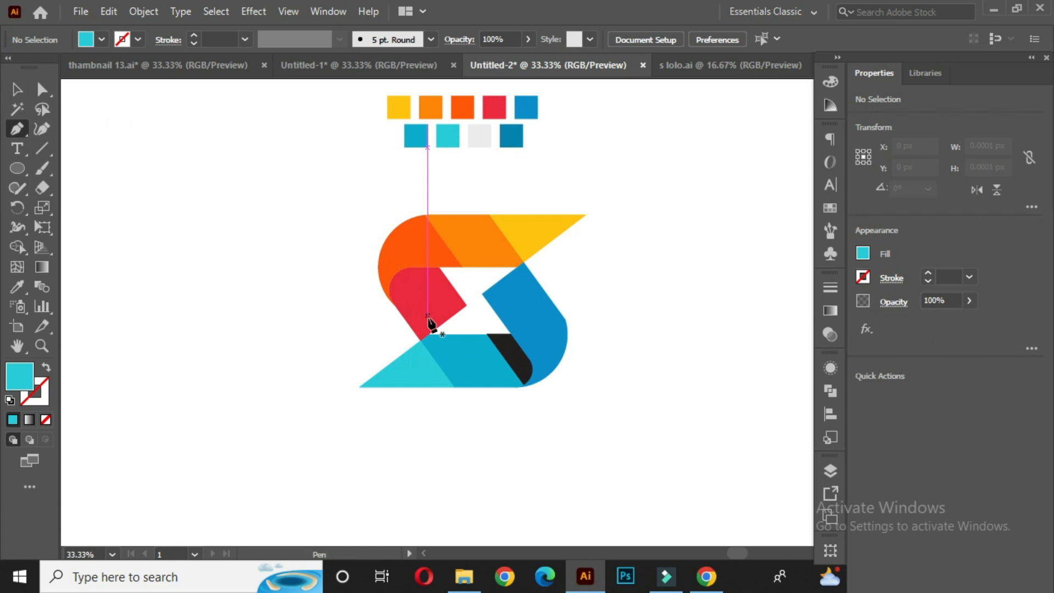
scroll(431, 307, "up", 3)
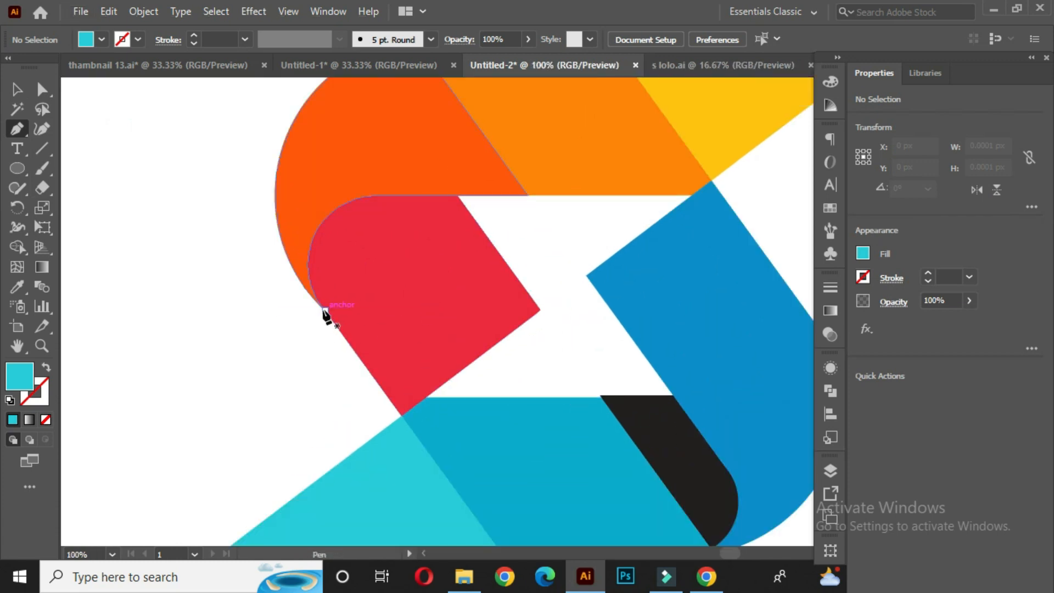
left_click(325, 311)
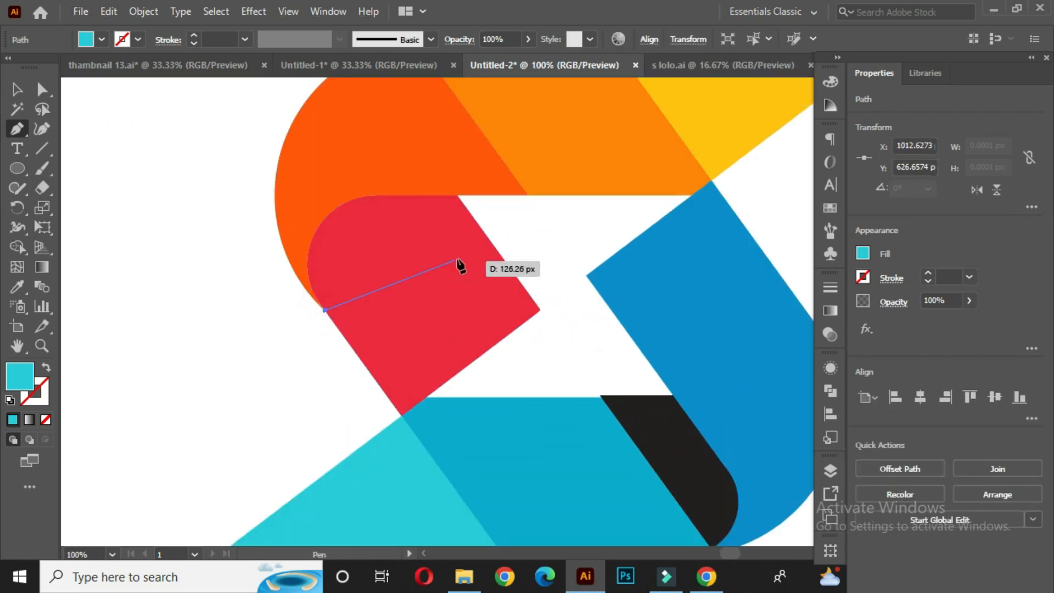
left_click_drag(493, 228, 652, 277)
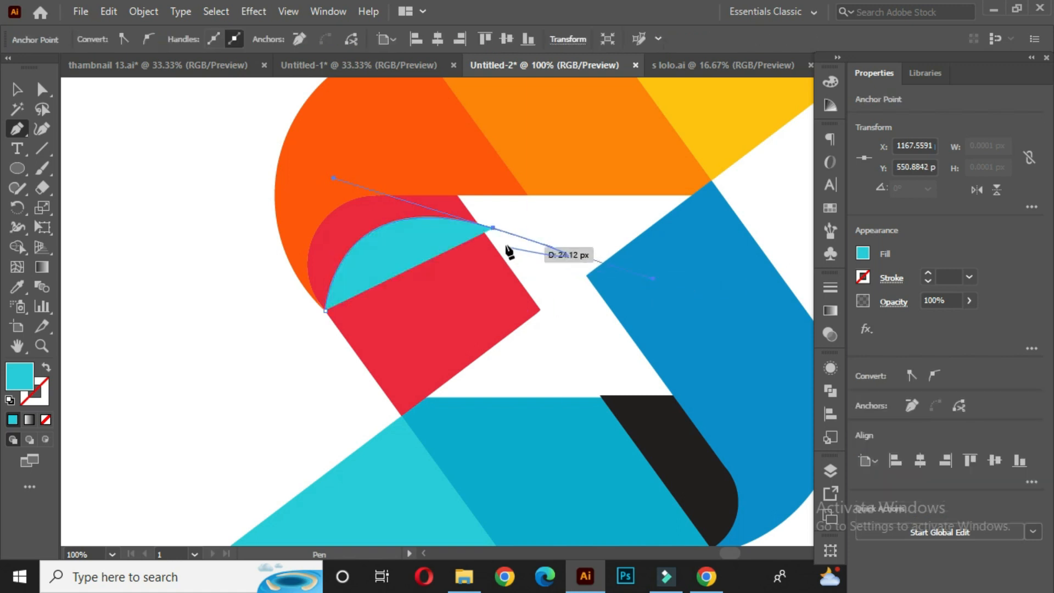
mouse_move(493, 227)
left_mouse_down()
mouse_move(266, 357)
mouse_move(45, 368)
left_mouse_up()
left_click(47, 367)
left_click(17, 89)
left_click(163, 238)
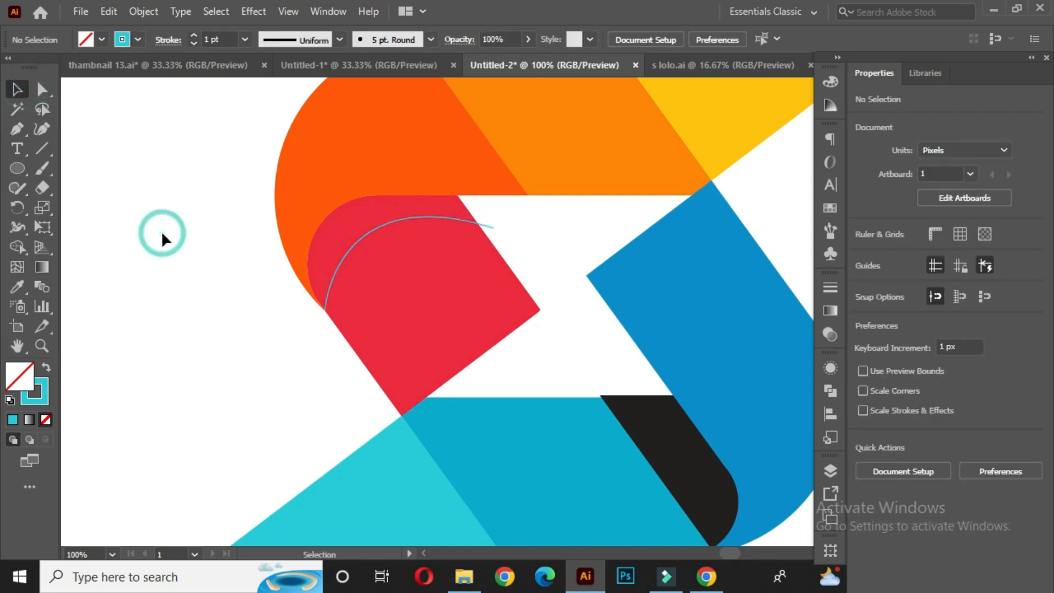
- Select the red piece together with the curve and divide them with Pathfinder Divide
left_click(450, 343)
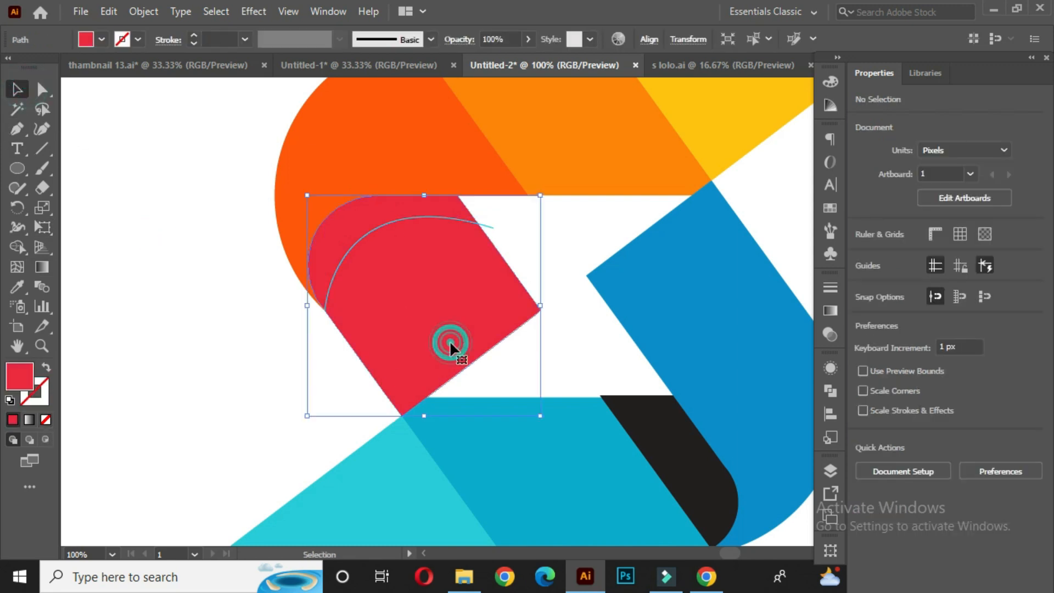
left_click(347, 253, "shift")
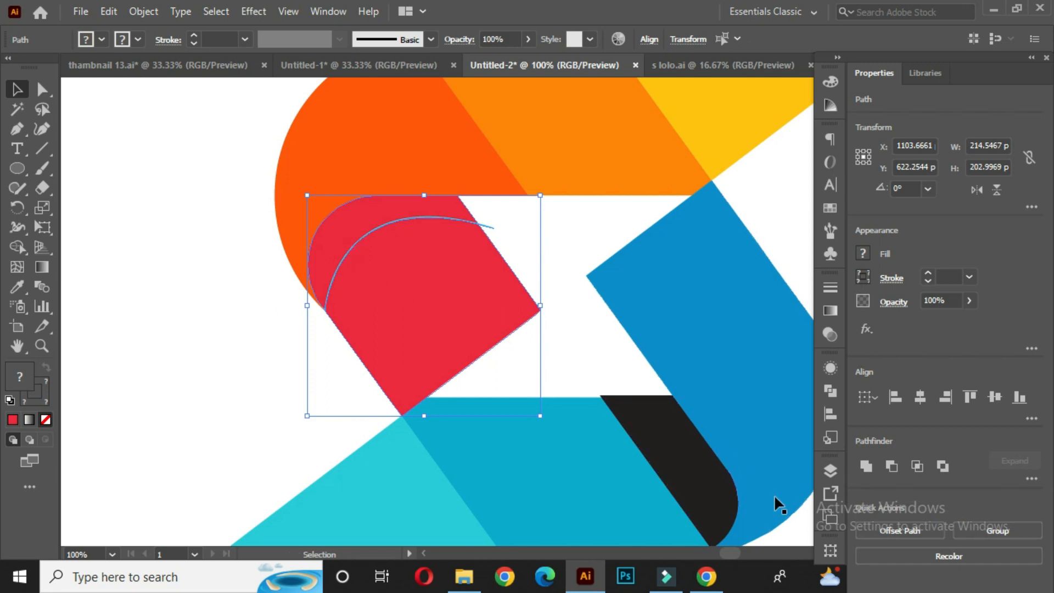
left_click(831, 390)
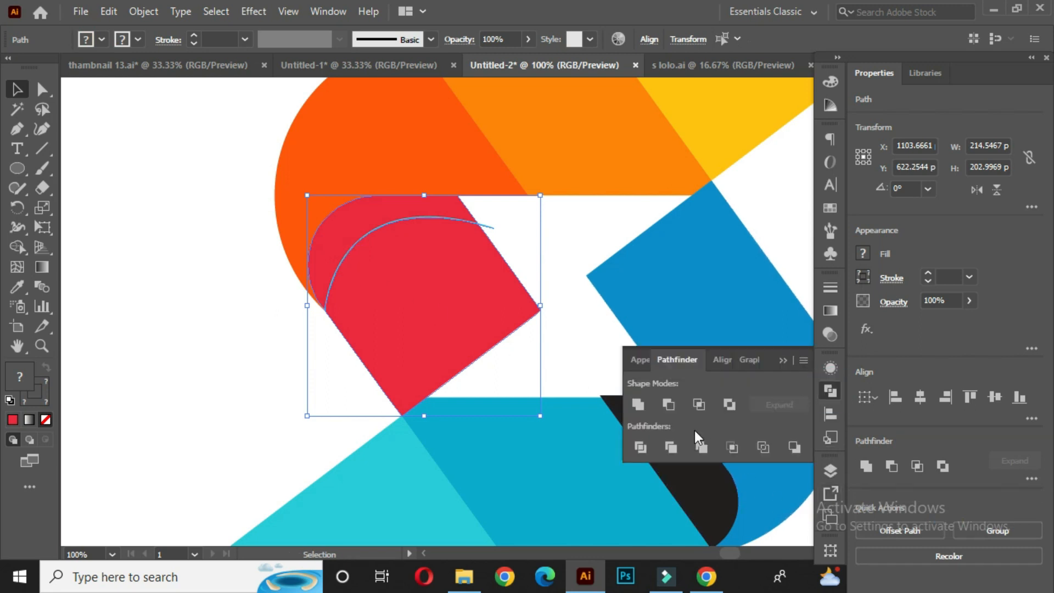
left_click(641, 448)
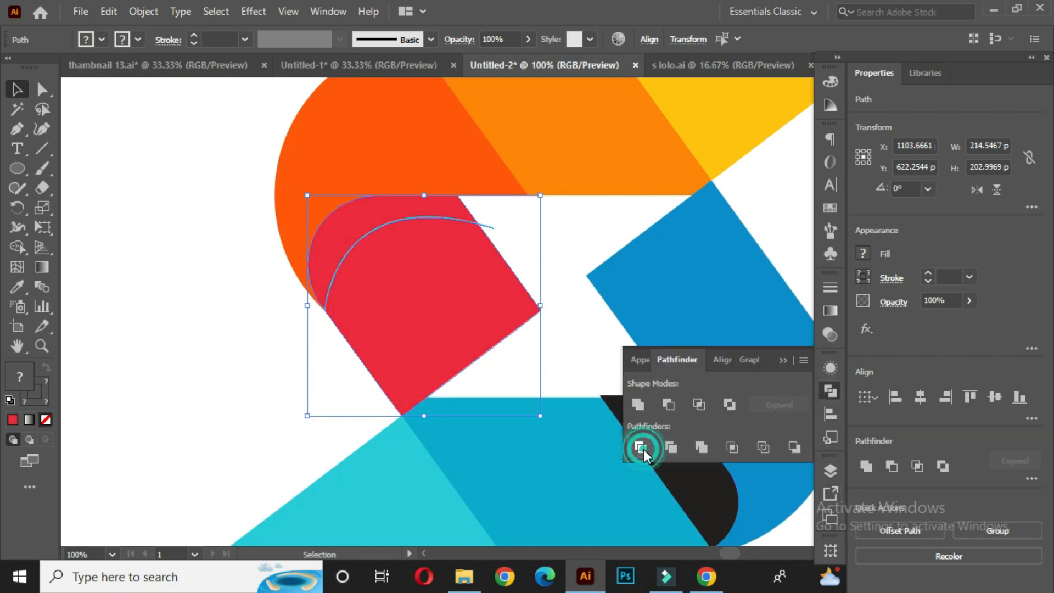
left_click(782, 361)
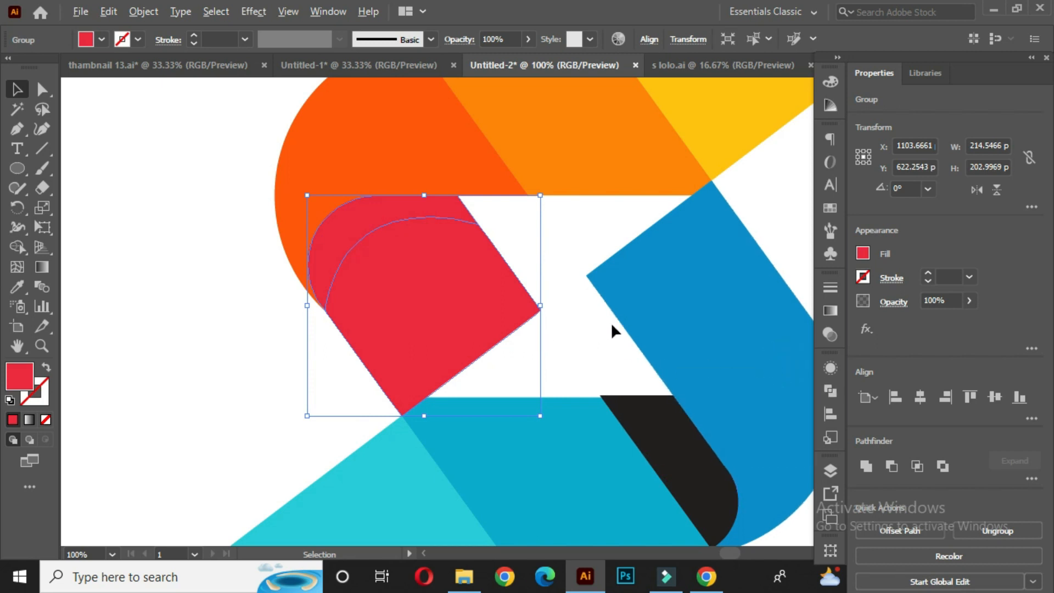
- Ungroup the divided red pieces
scroll(611, 324, "down", 1)
left_click_drag(628, 334, 590, 333)
right_click(439, 254)
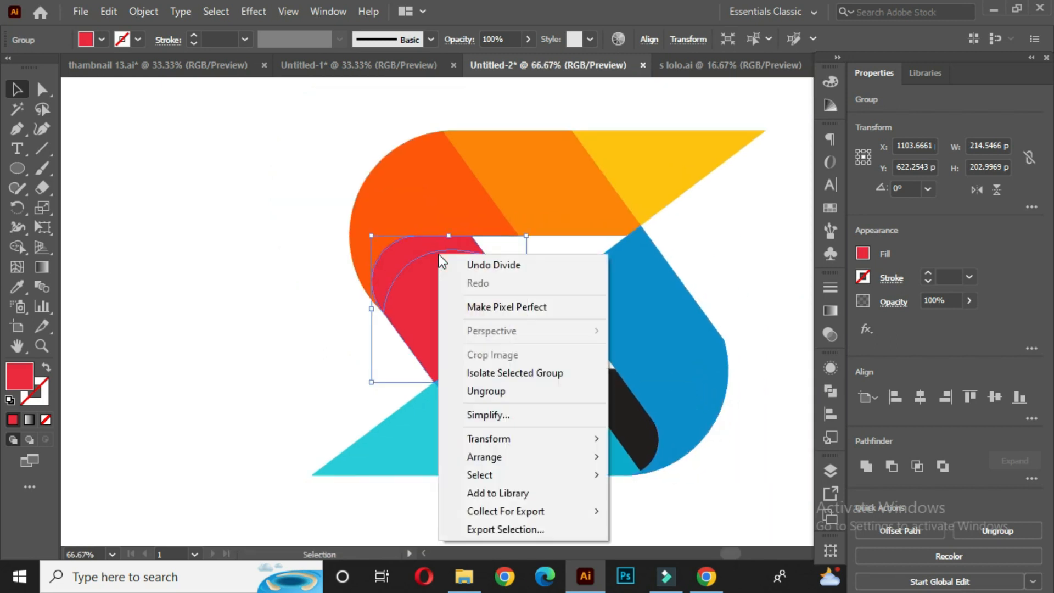
left_click(498, 390)
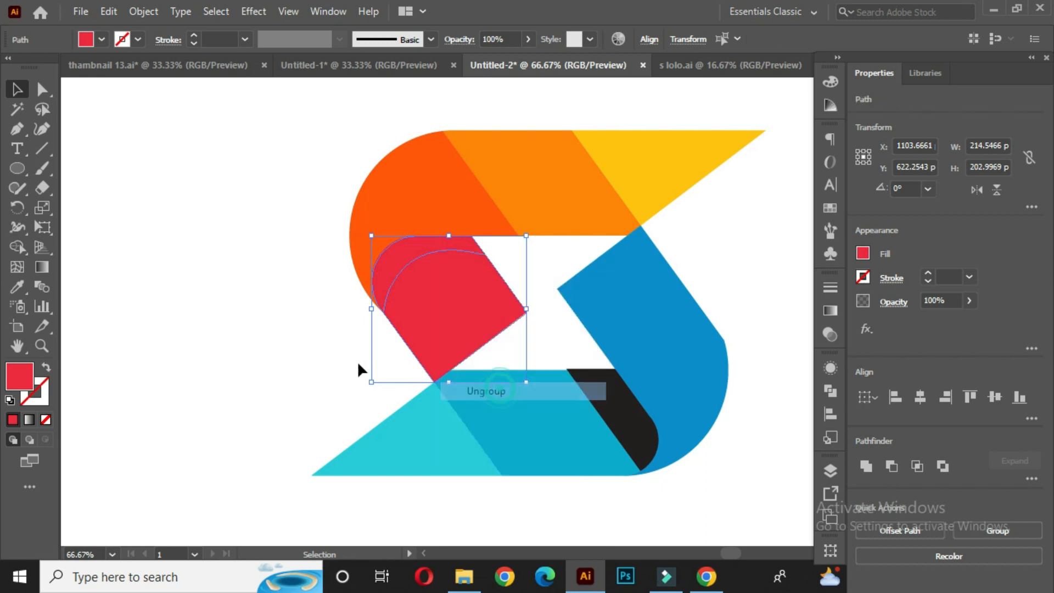
left_click(251, 271)
left_click_drag(409, 266, 310, 276)
left_click(232, 169)
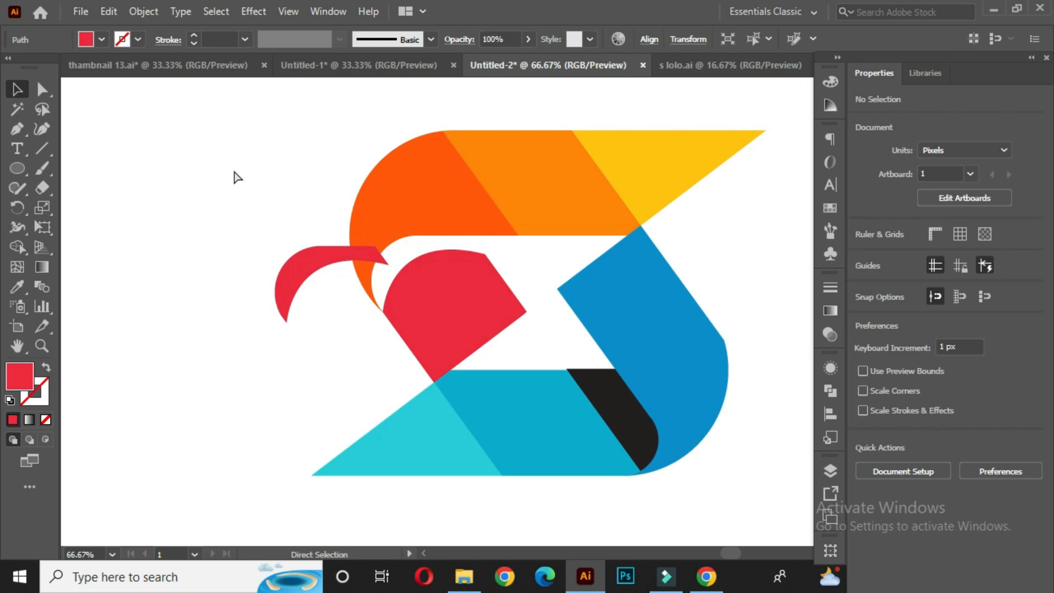
key("ctrl+z")
left_click(230, 169)
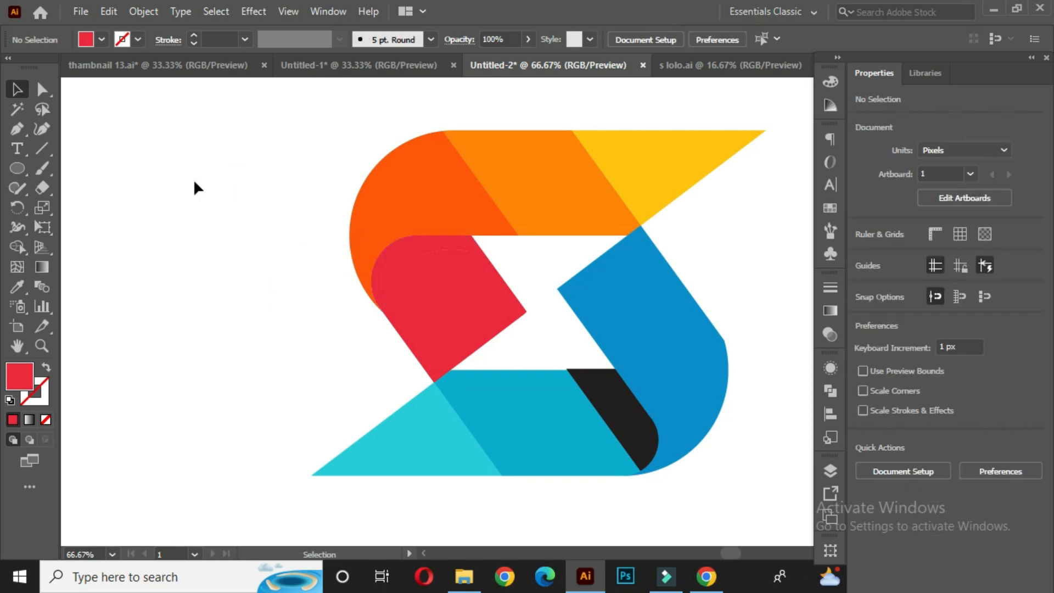
- Copy the curved top part of the red piece and paste the copy in front
left_click(403, 257)
key("ctrl+c")
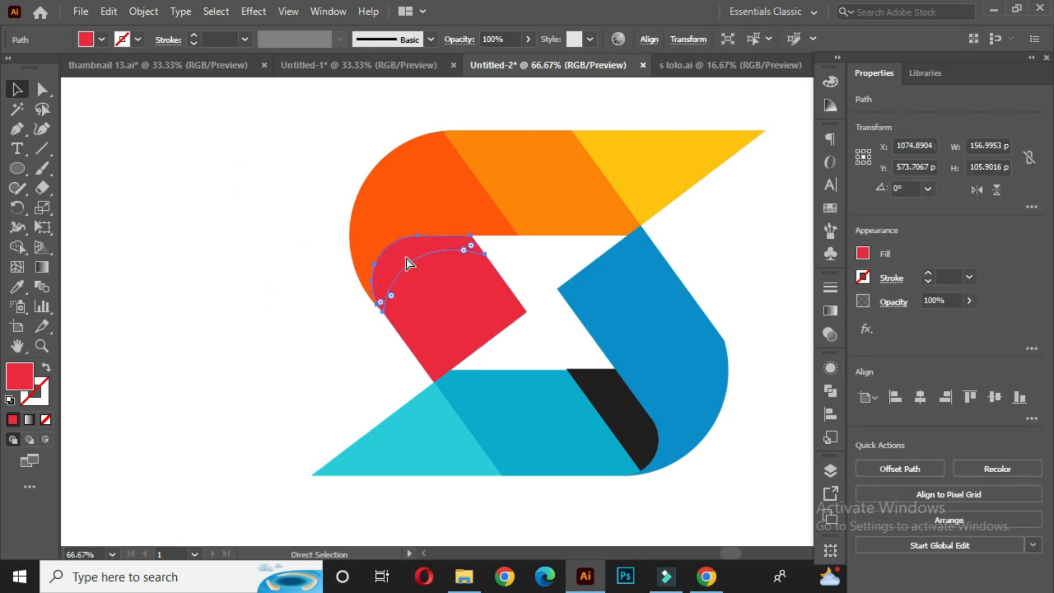
key("ctrl+f")
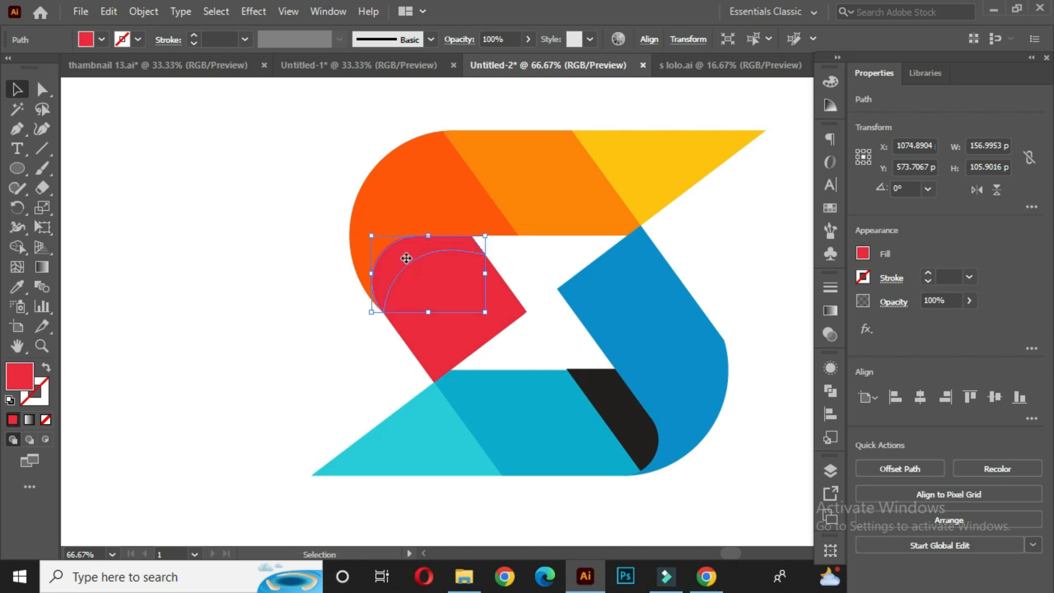
key("ctrl+minus")
key("ctrl+minus")
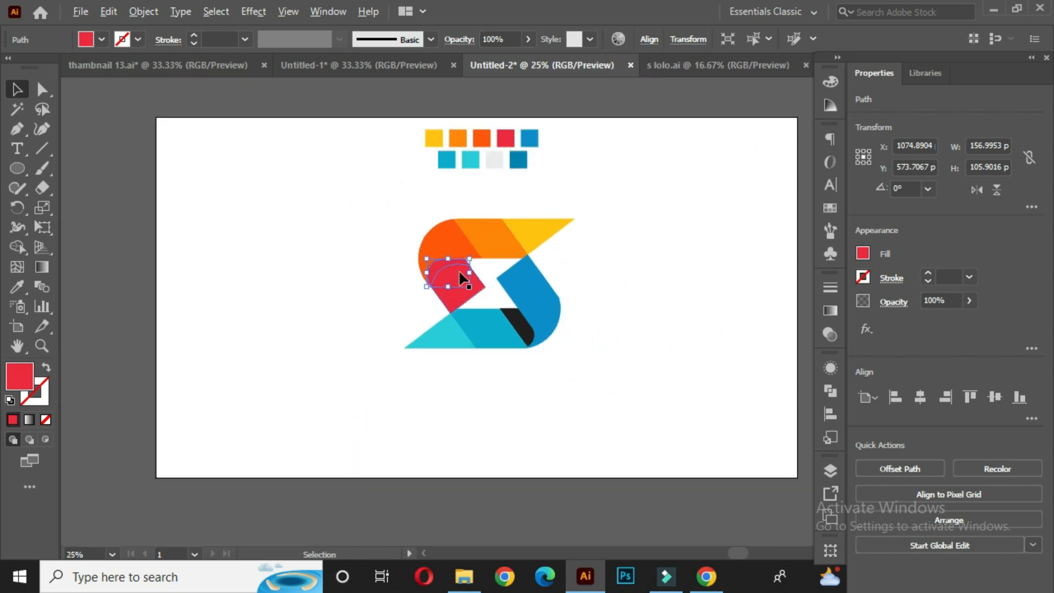
left_click(633, 252)
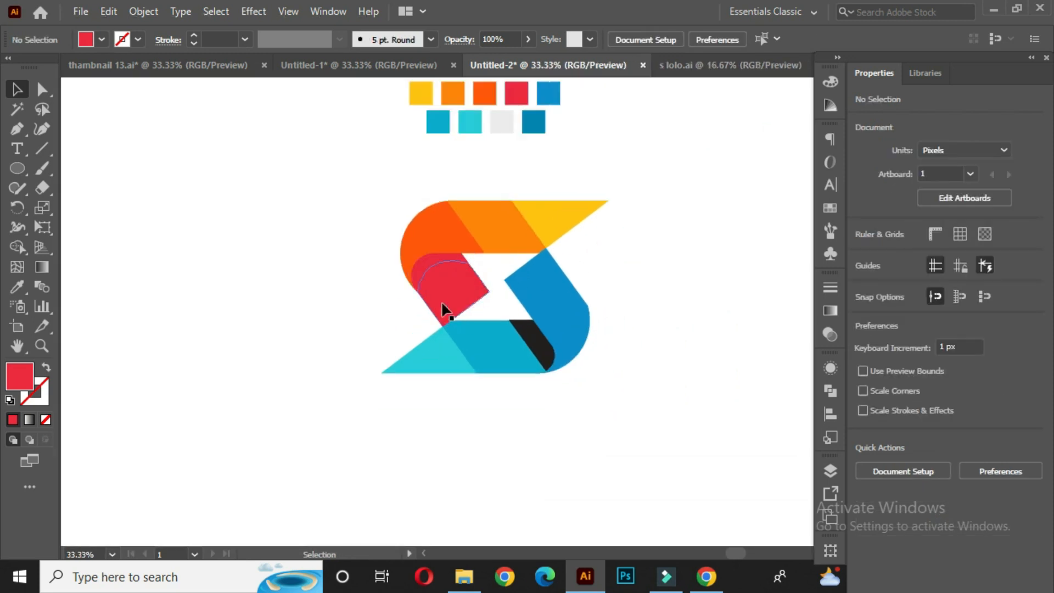
- Apply the light grey swatch's translucent shading to the pasted curved piece with the Eyedropper
left_click(432, 269)
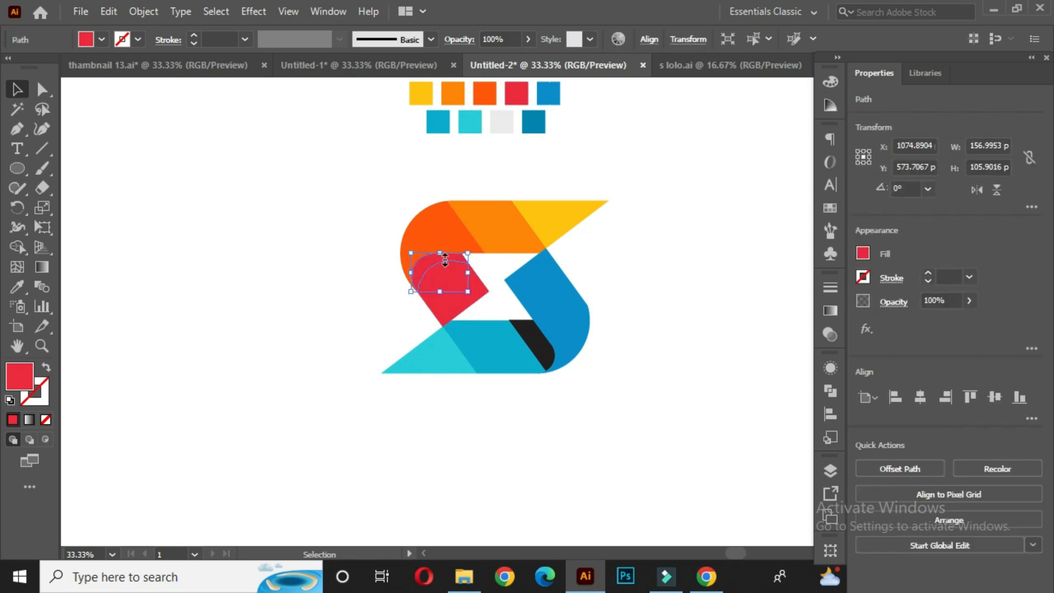
key("i")
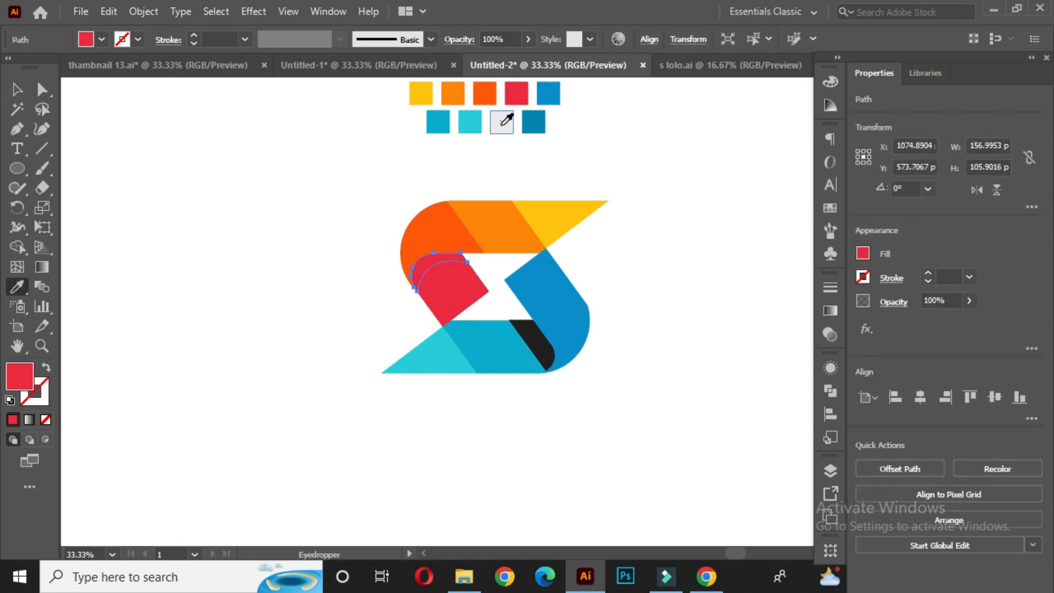
left_click(502, 125)
left_click(18, 91)
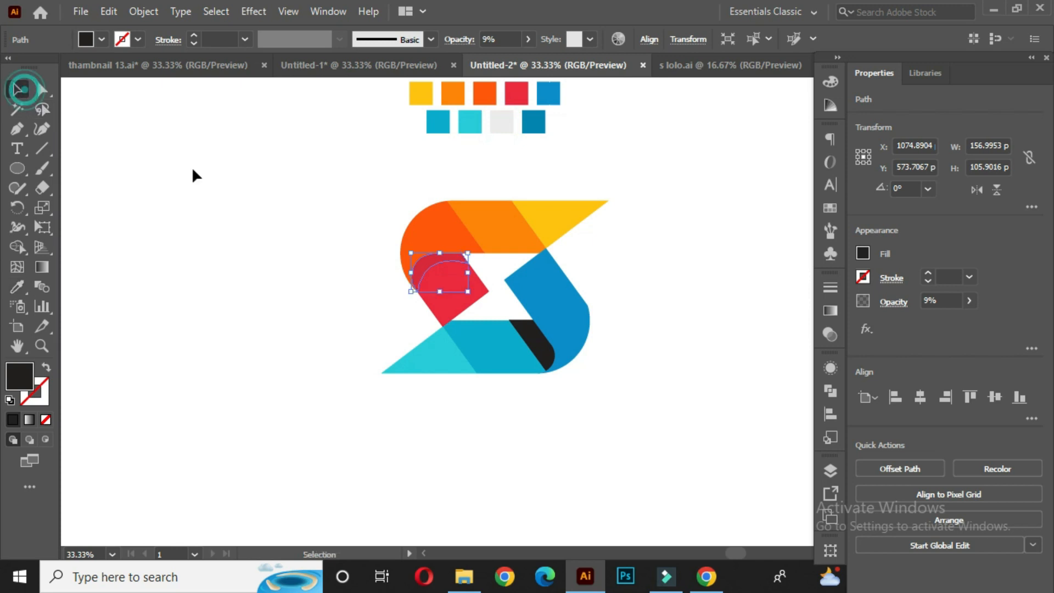
left_click(217, 174)
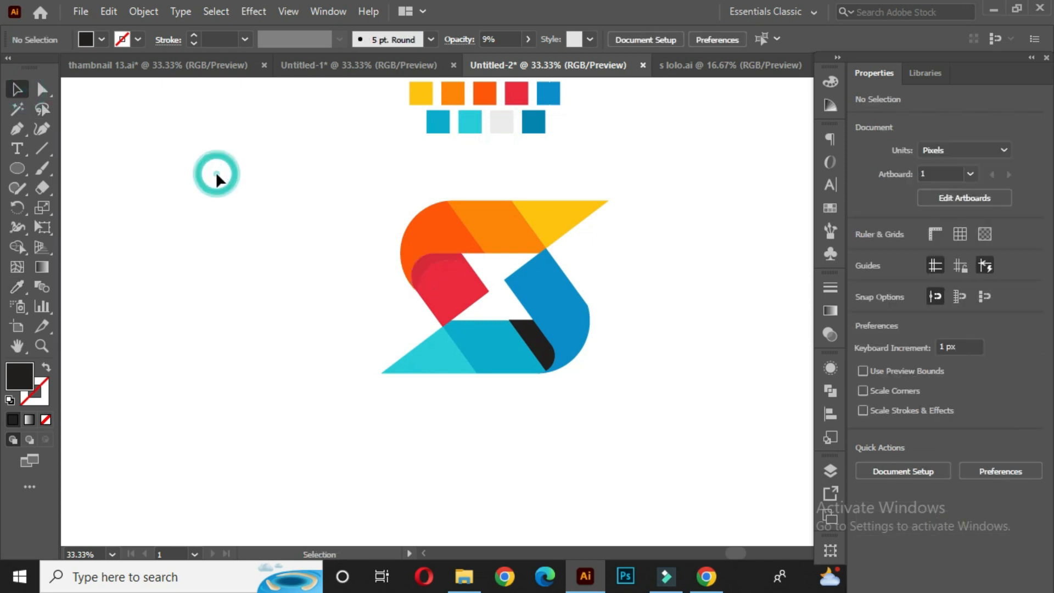
- Fill the black strip in the lower right of the S with the dark blue swatch colour
left_click(537, 351)
key("i")
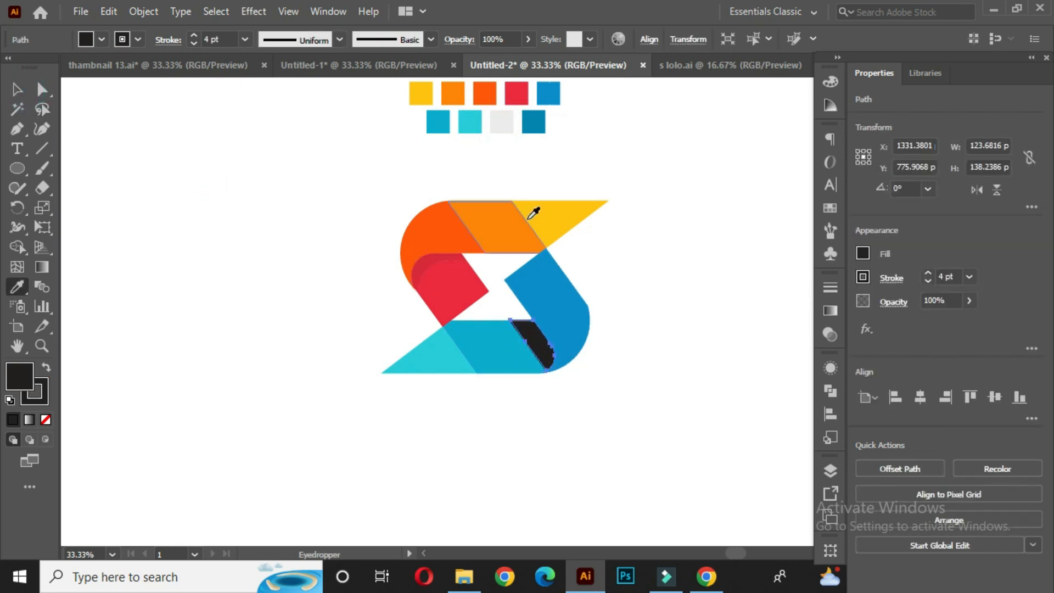
left_click(535, 121)
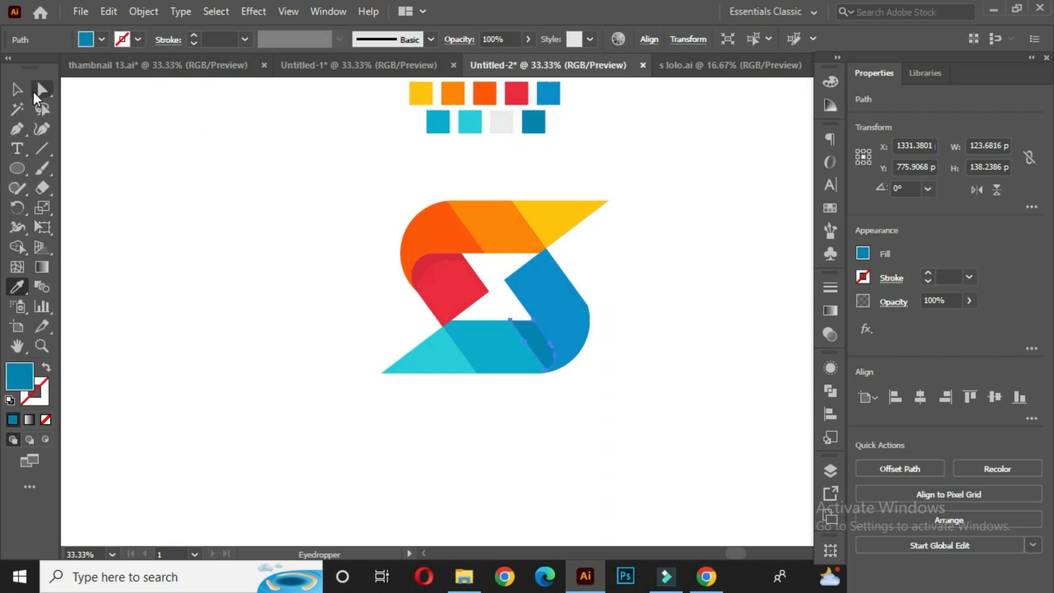
left_click(17, 90)
left_click(285, 251)
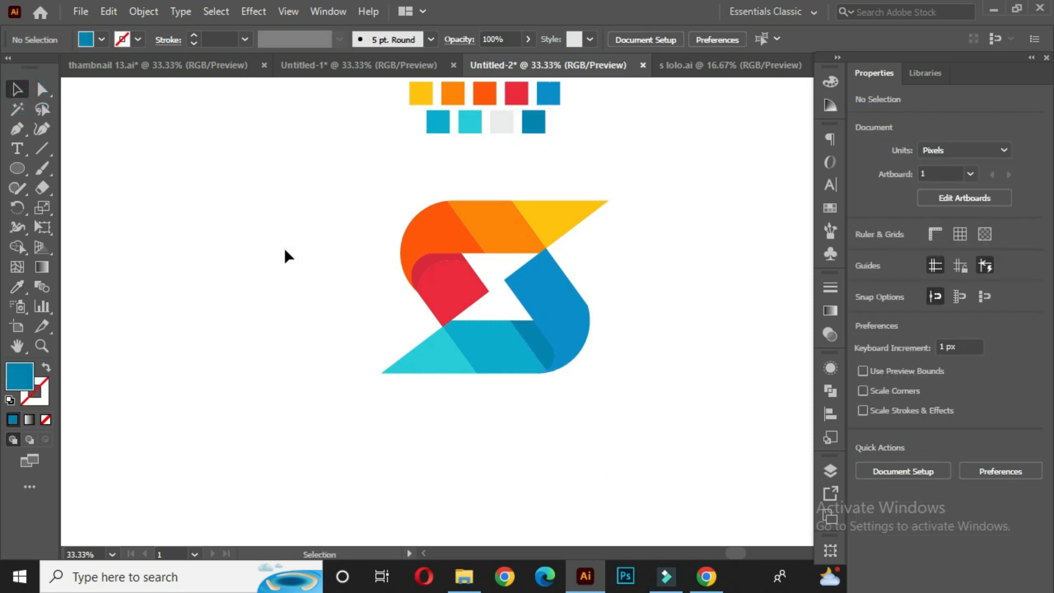